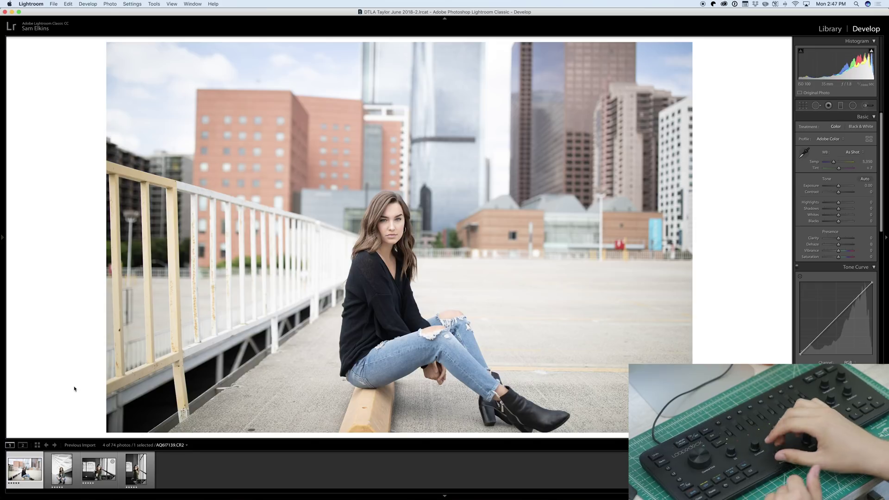
Step: Lower the seated portrait's Exposure to −0.45 and its Highlights to −100
{"action": "key", "text": "minus"}
{"action": "key", "text": "minus"}
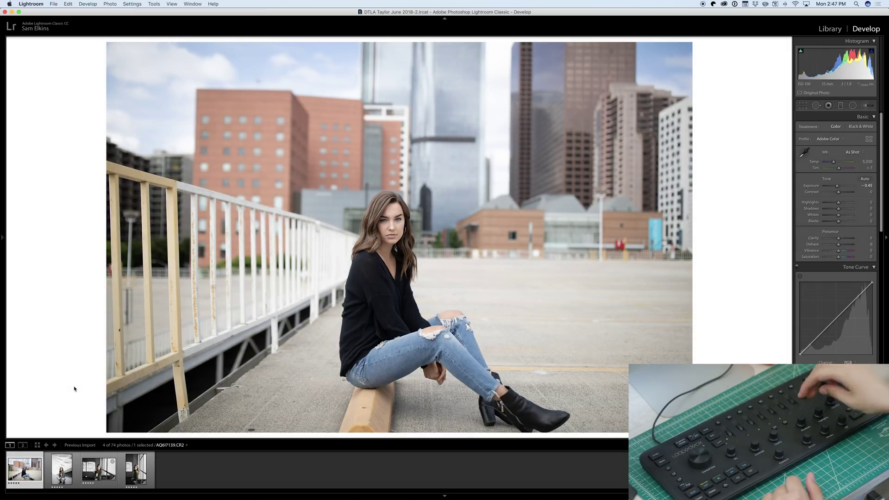
{"action": "key", "text": "minus"}
{"action": "key", "text": "minus"}
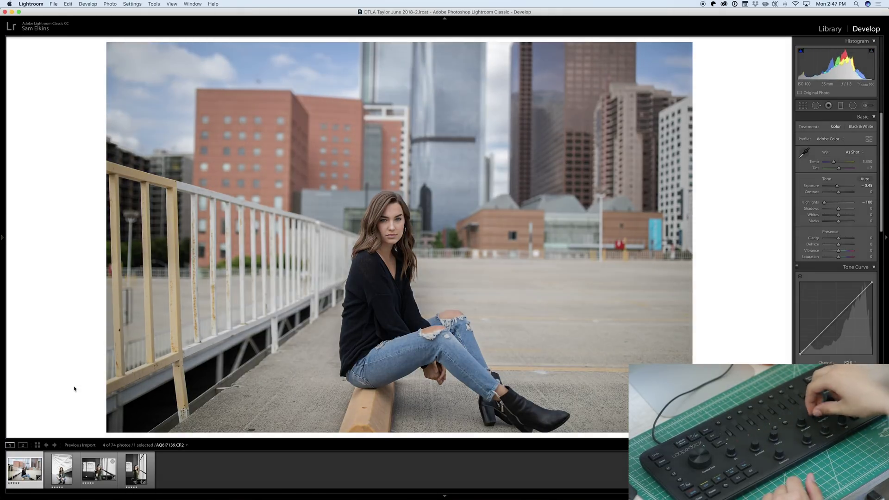
Step: Raise the portrait's Shadows to +44 and its Contrast to +26
{"action": "key", "text": "plus"}
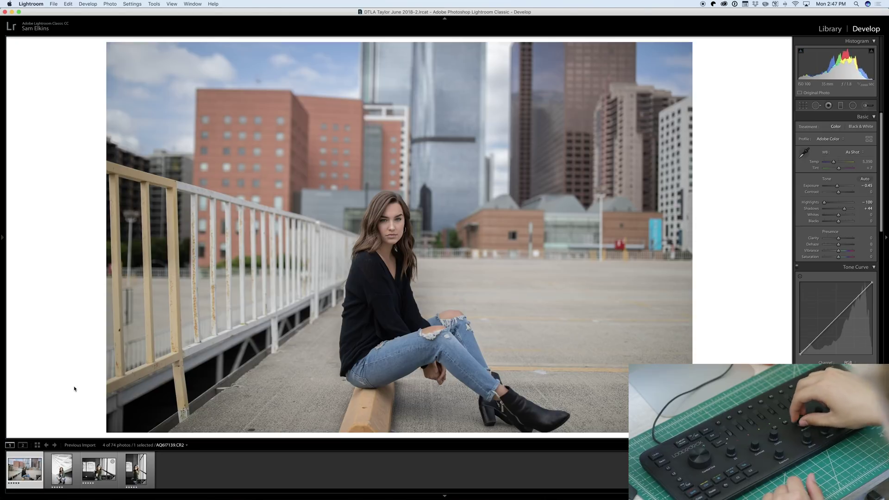
{"action": "key", "text": "plus"}
{"action": "key", "text": "plus"}
{"action": "key", "text": "plus"}
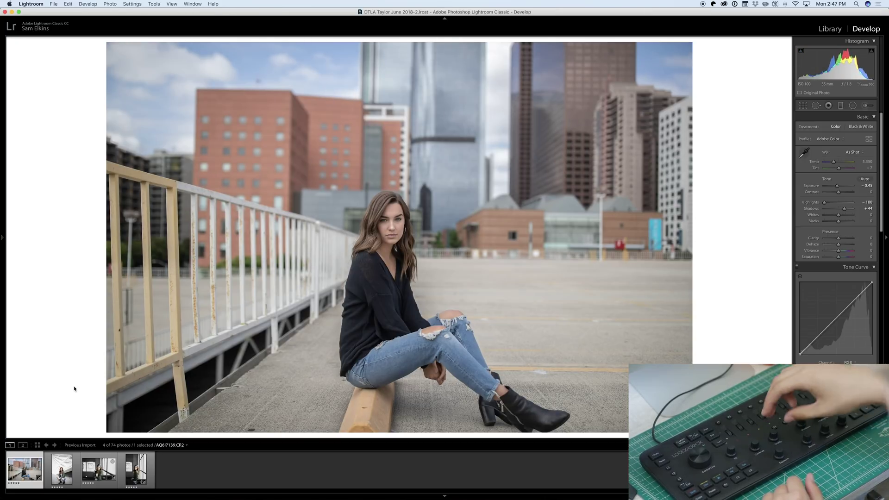
{"action": "key", "text": "plus"}
{"action": "key", "text": "plus"}
{"action": "key", "text": "plus"}
{"action": "key", "text": "plus"}
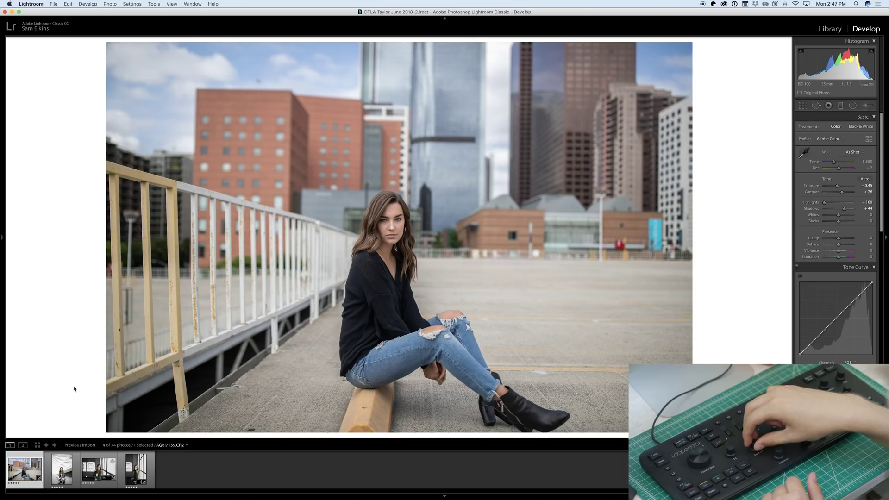
Step: Set the portrait's Blacks to −26 and its Whites to +11
{"action": "key", "text": "minus"}
{"action": "key", "text": "minus"}
{"action": "key", "text": "minus"}
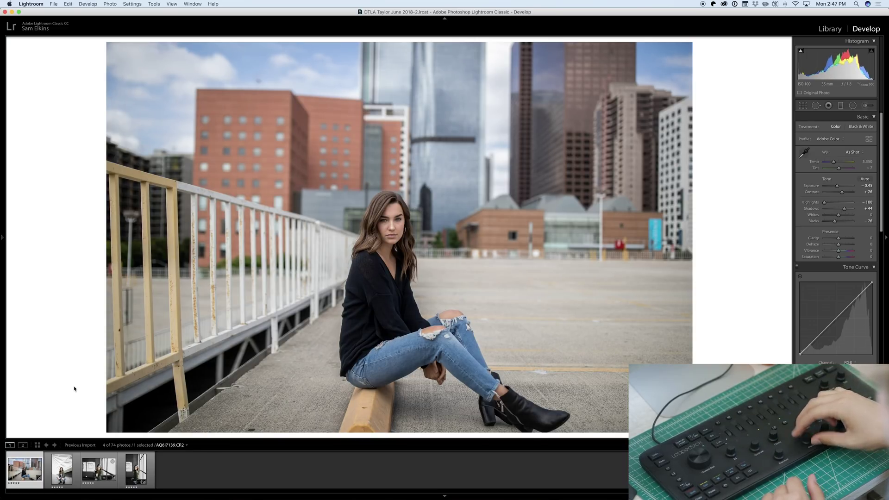
{"action": "key", "text": "plus"}
{"action": "key", "text": "plus"}
{"action": "key", "text": "plus"}
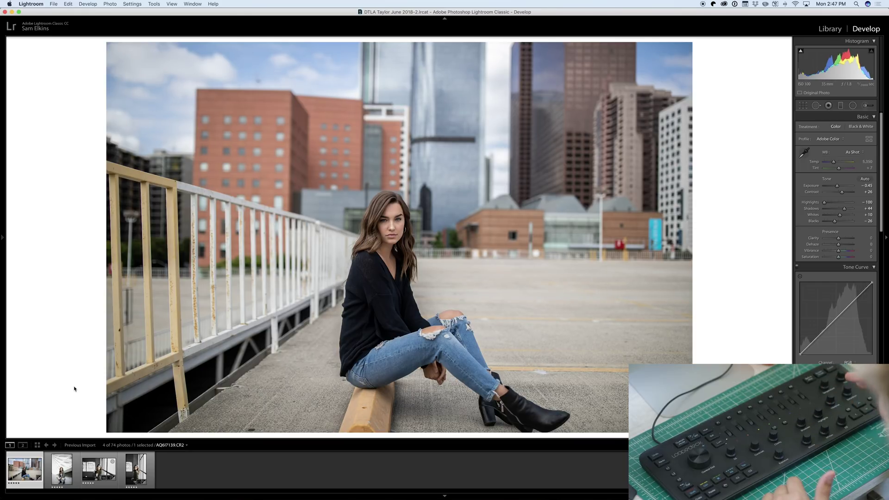
{"action": "key", "text": "plus"}
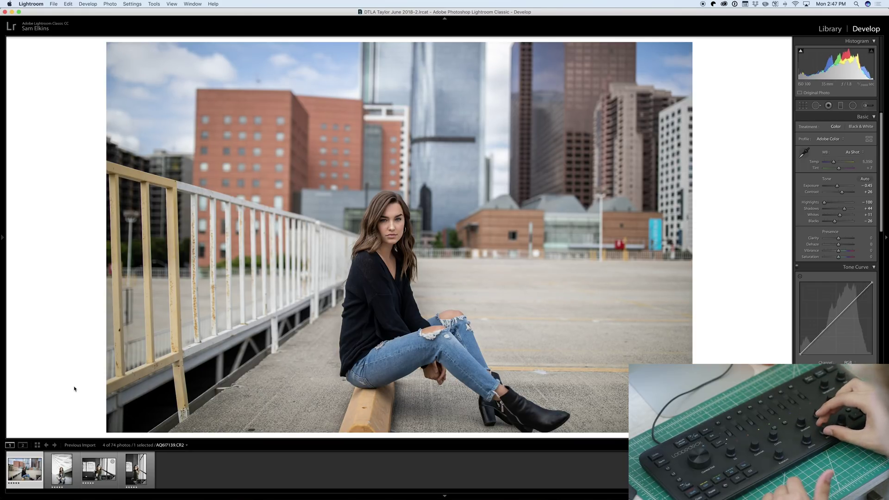
Step: Fine-tune the portrait's Exposure to −0.35
{"action": "key", "text": "plus"}
{"action": "key", "text": "plus"}
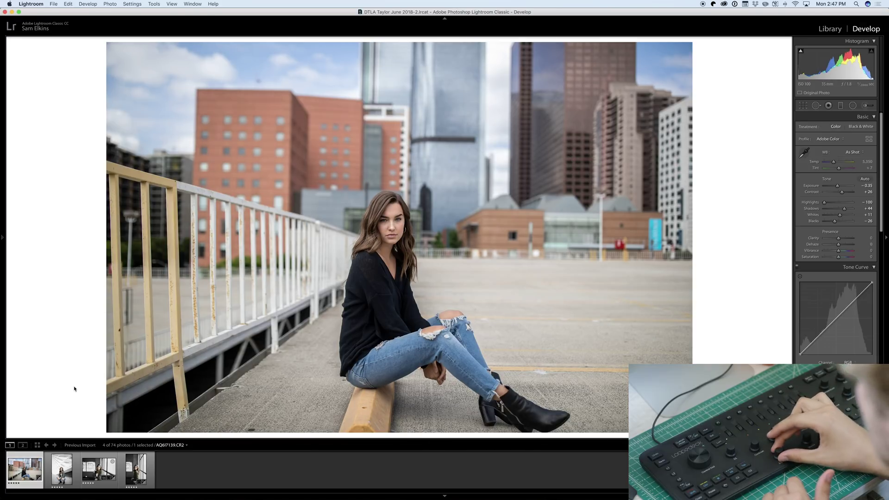
{"action": "key", "text": "minus"}
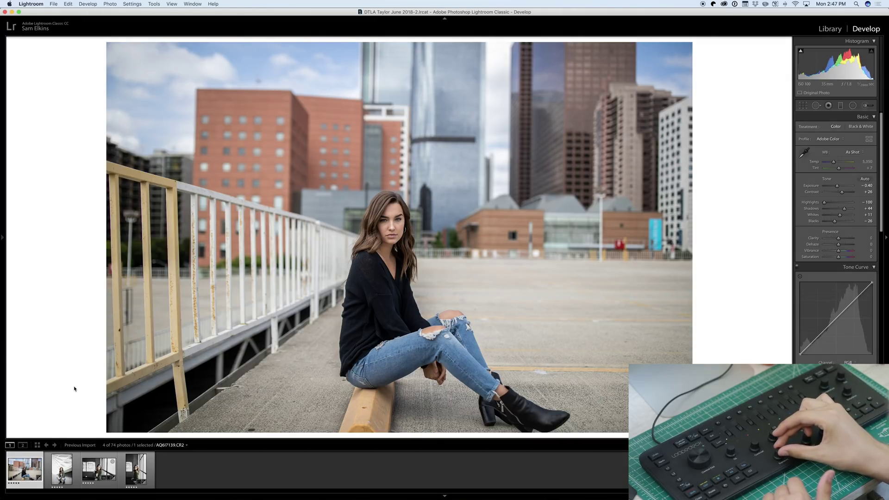
{"action": "key", "text": "plus"}
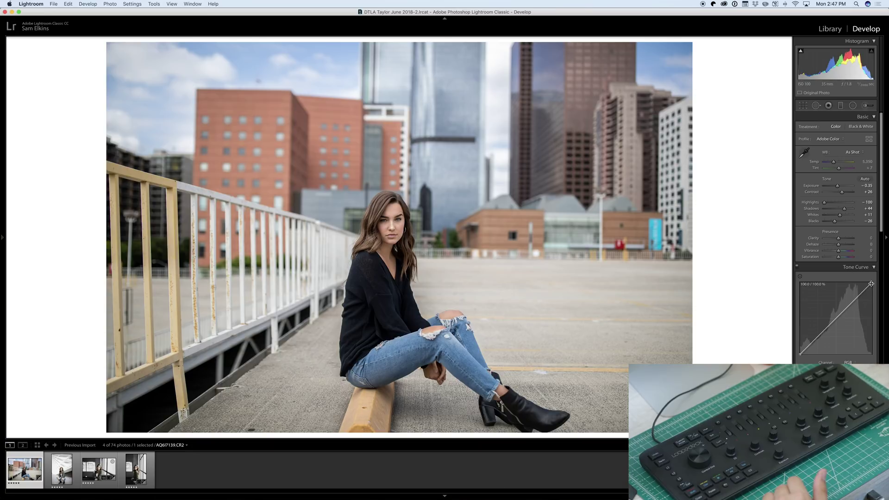
Step: Shape the RGB point curve by lowering the white end slightly, pulling down a midtone point, and adjusting the shadow end with an added point
{"action": "left_click_drag", "start_coordinate": [871, 284], "coordinate": [873, 290]}
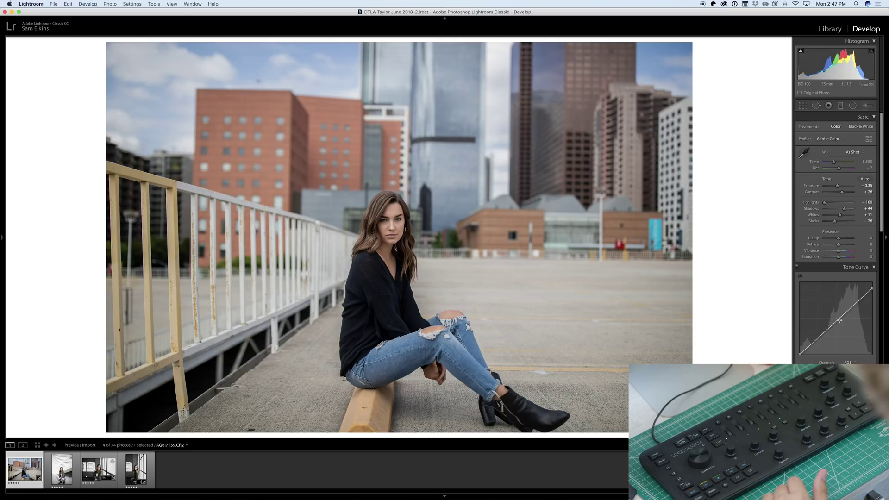
{"action": "left_click_drag", "start_coordinate": [841, 321], "coordinate": [841, 322]}
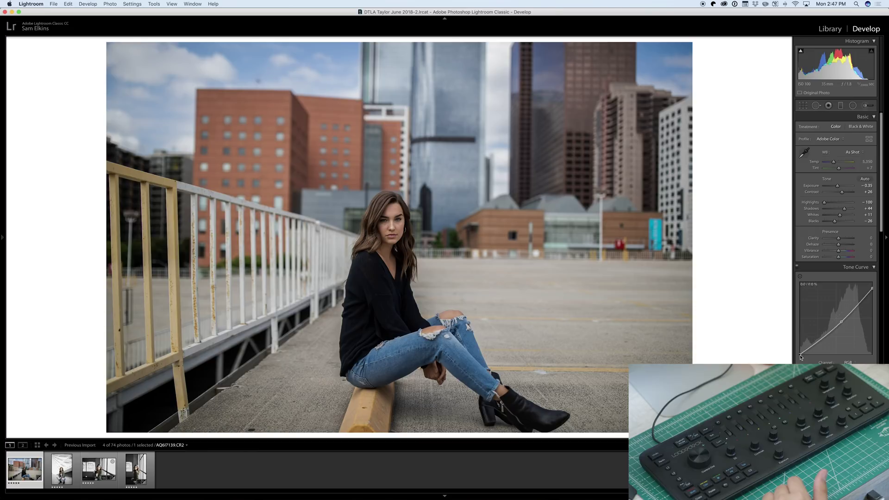
{"action": "left_click_drag", "start_coordinate": [799, 354], "coordinate": [817, 345]}
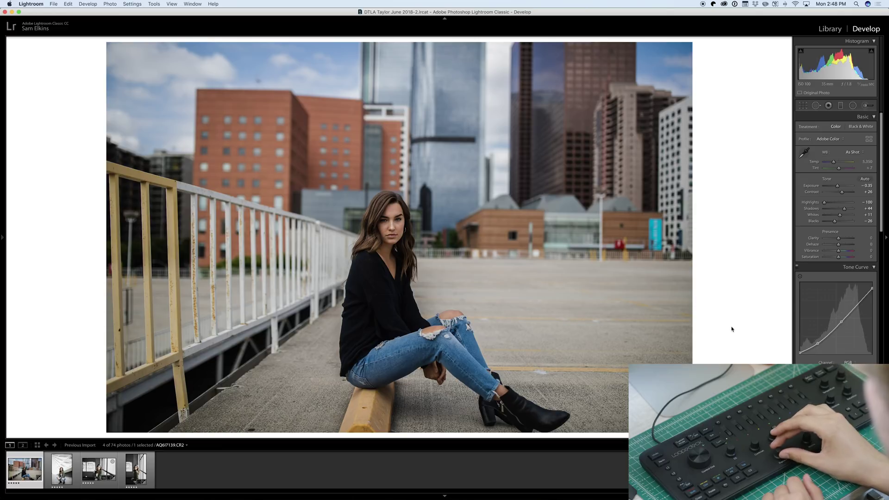
Step: Brighten the portrait by setting Exposure to +0.10 and Blacks to −15
{"action": "key", "text": "equal"}
{"action": "key", "text": "equal"}
{"action": "key", "text": "equal"}
{"action": "key", "text": "equal"}
{"action": "key", "text": "equal"}
{"action": "key", "text": "equal"}
{"action": "key", "text": "equal"}
{"action": "key", "text": "equal"}
{"action": "key", "text": "equal"}
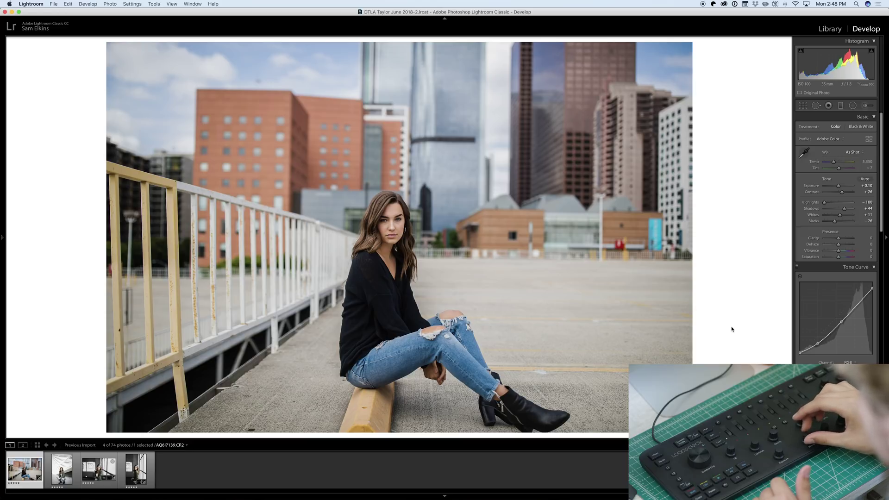
{"action": "key", "text": "equal"}
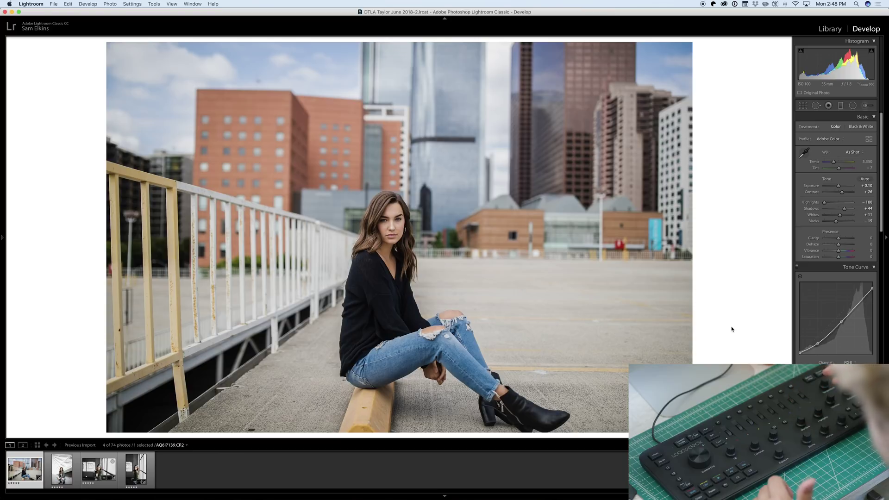
Step: Reduce the portrait's Shadows to +40 and settle Exposure at +0.10
{"action": "key", "text": "minus"}
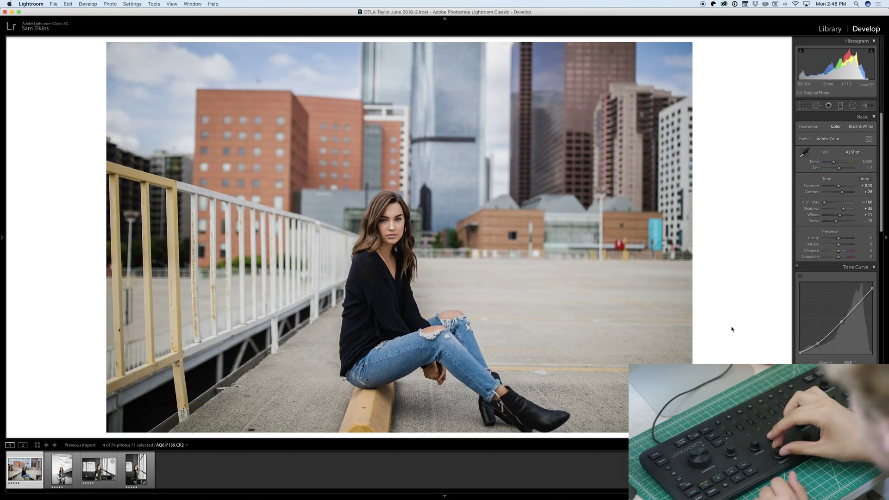
{"action": "key", "text": "equal"}
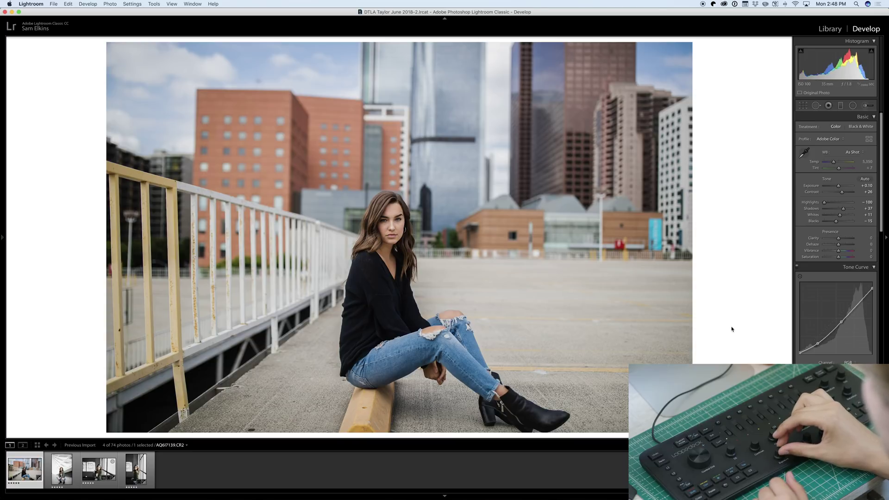
{"action": "key", "text": "equal"}
{"action": "key", "text": "minus"}
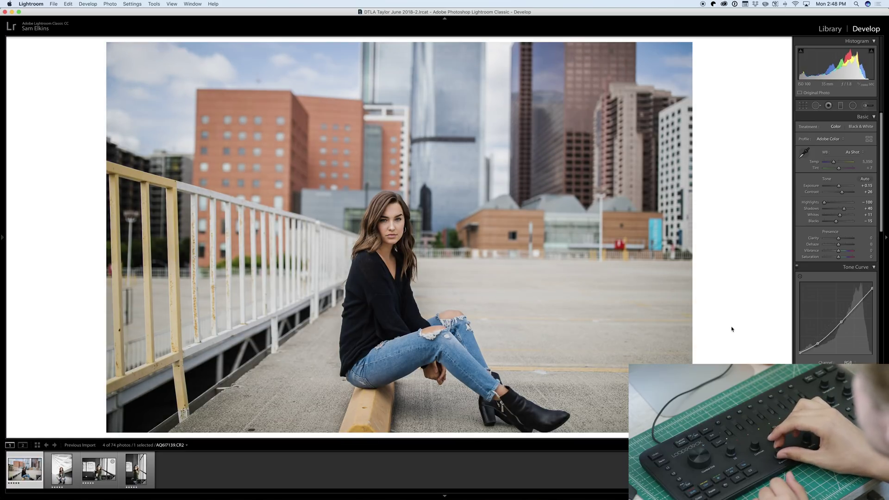
{"action": "key", "text": "minus"}
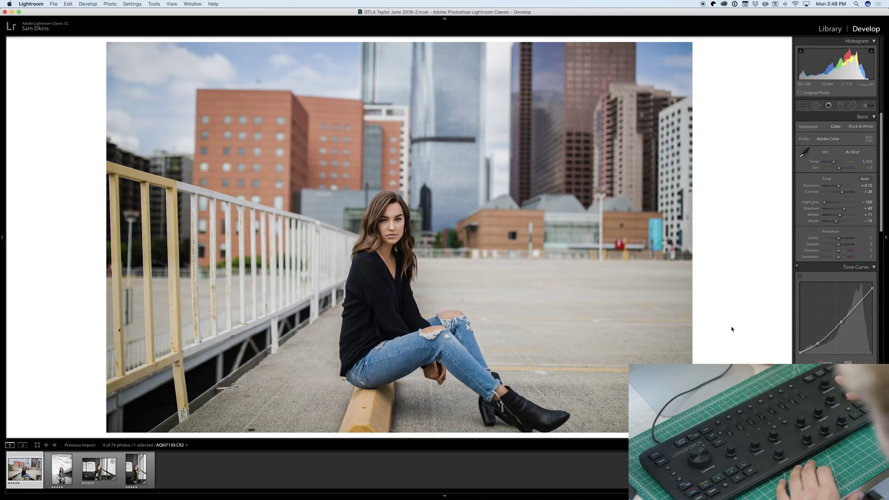
Step: Crop the photo tighter around the seated woman at the original aspect ratio, with the angle at 0.00, and apply the crop
{"action": "key", "text": "super+3"}
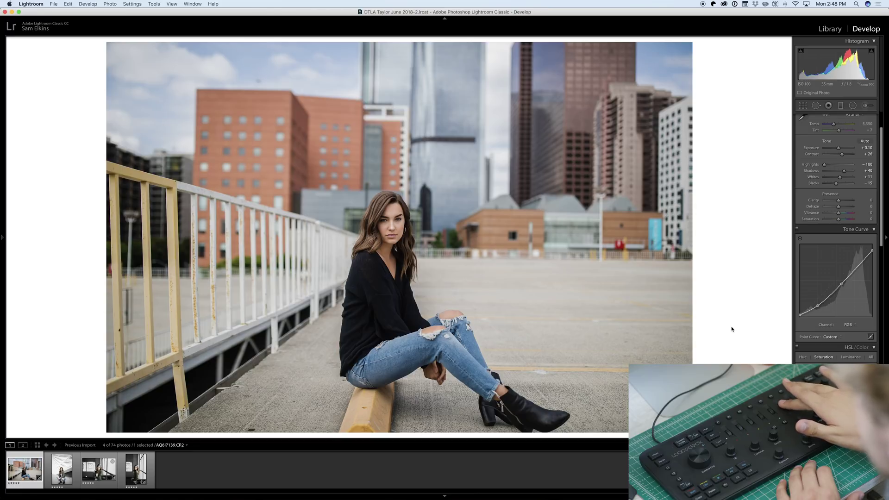
{"action": "key", "text": "r"}
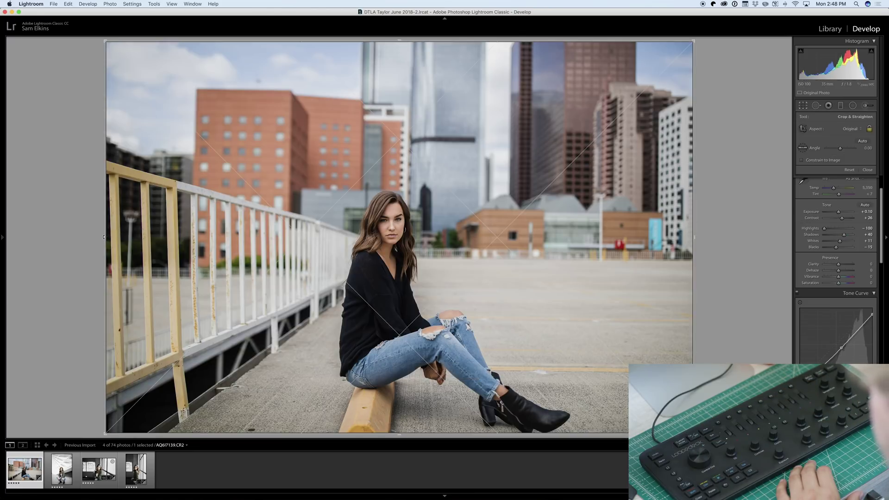
{"action": "left_click_drag", "start_coordinate": [104, 236], "coordinate": [174, 237]}
{"action": "left_click_drag", "start_coordinate": [315, 203], "coordinate": [350, 169]}
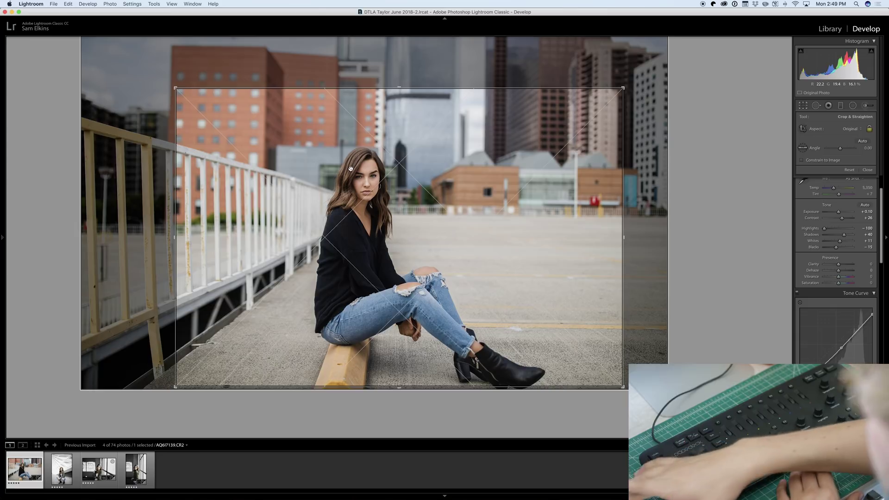
{"action": "key", "text": "d"}
{"action": "key", "text": "r"}
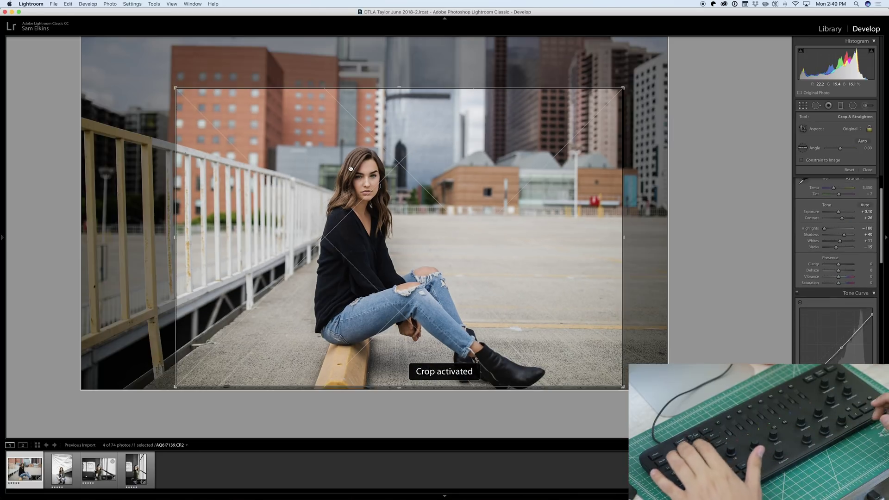
{"action": "key", "text": "Left"}
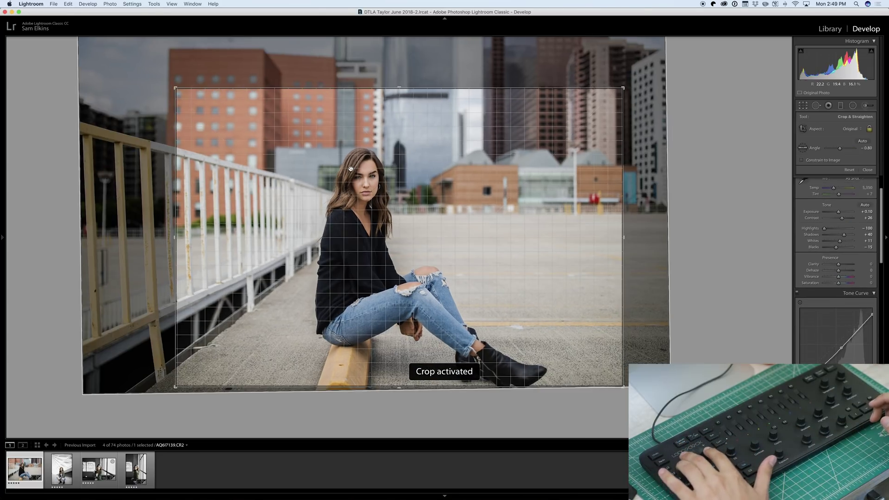
{"action": "key", "text": "Right"}
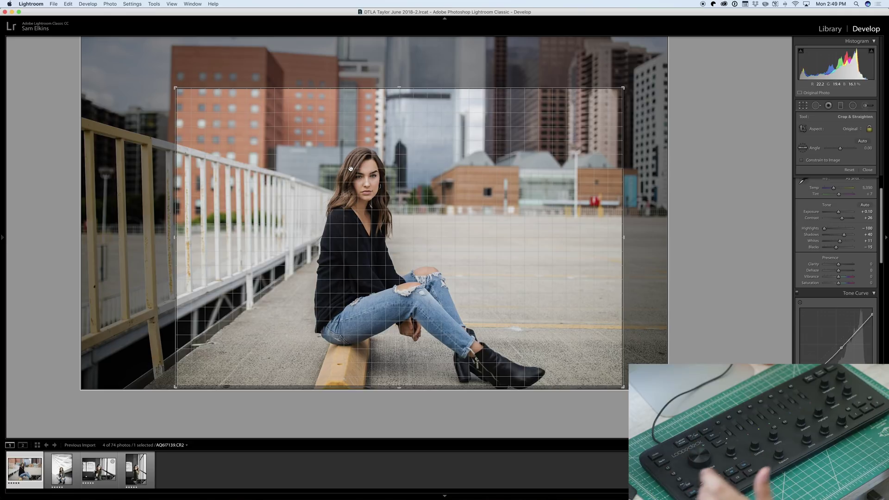
{"action": "key", "text": "d"}
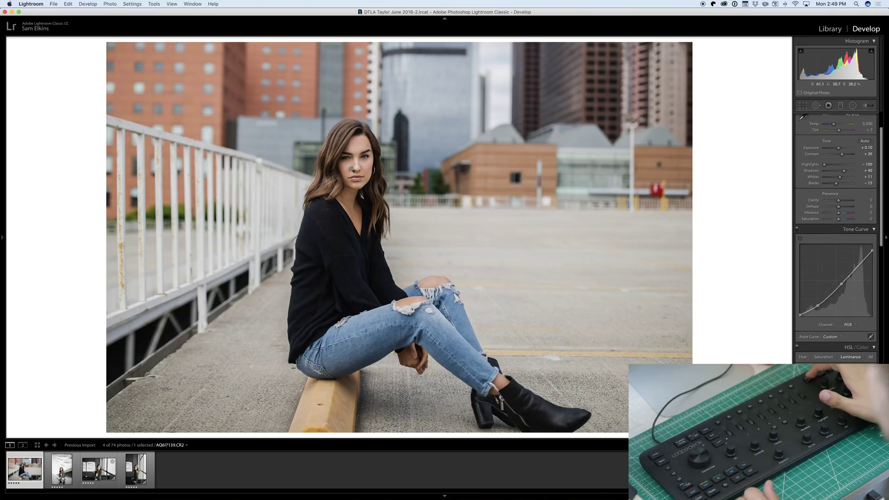
Step: Compare the before and after versions of the edited portrait side by side, and return to the single-photo view
{"action": "key", "text": "y"}
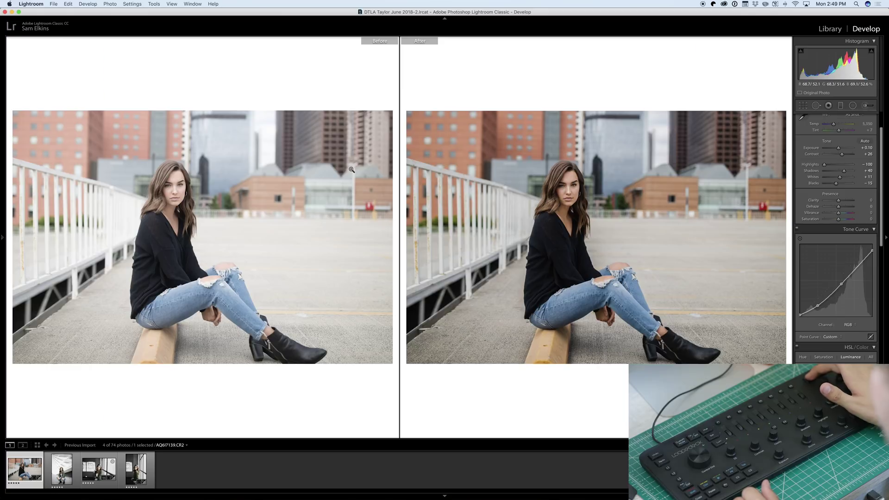
{"action": "key", "text": "y"}
{"action": "key", "text": "y"}
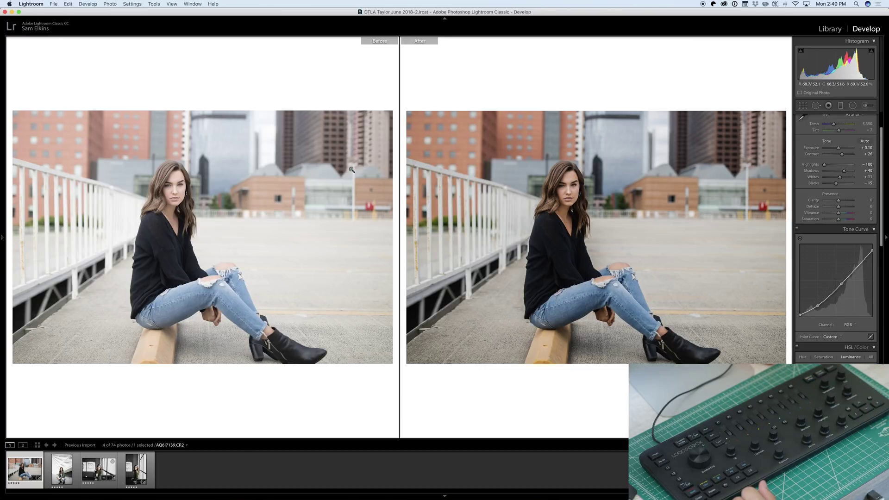
{"action": "key", "text": "y"}
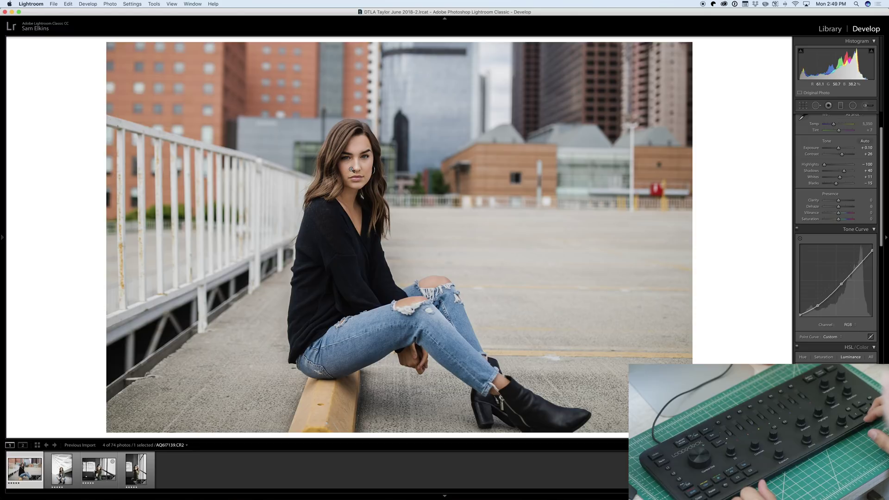
Step: Switch to the next photo, of the woman crouching by the white building, and lower its Exposure to −0.30
{"action": "key", "text": "Right"}
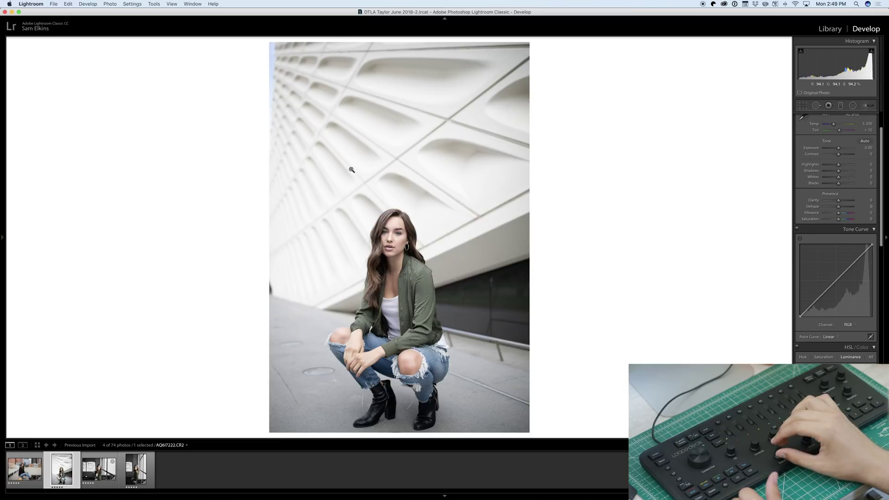
{"action": "key", "text": "minus"}
{"action": "key", "text": "minus"}
{"action": "key", "text": "minus"}
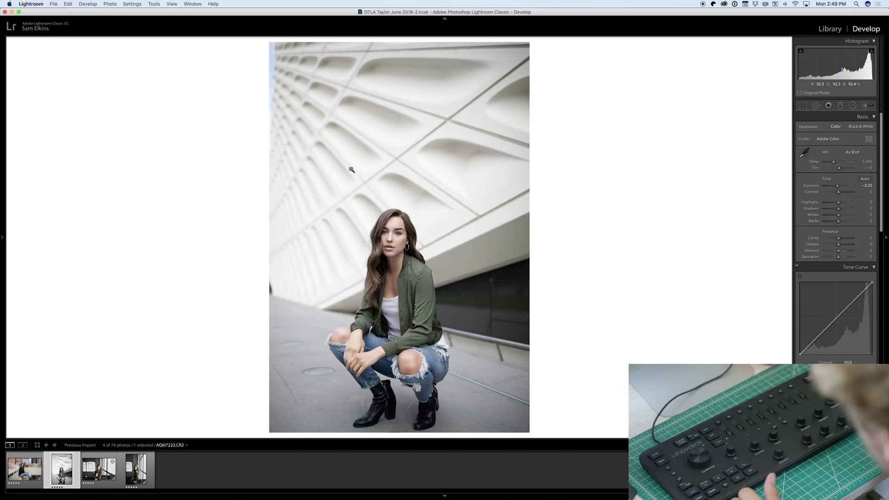
{"action": "key", "text": "minus"}
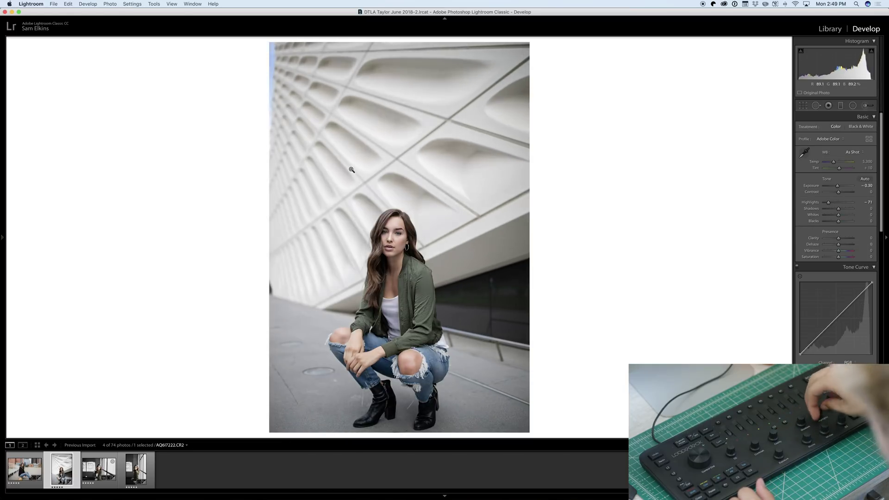
Step: Set the crouching portrait's Highlights to −100 and its Shadows to +29
{"action": "key", "text": "plus"}
{"action": "key", "text": "plus"}
{"action": "key", "text": "plus"}
{"action": "key", "text": "plus"}
{"action": "key", "text": "plus"}
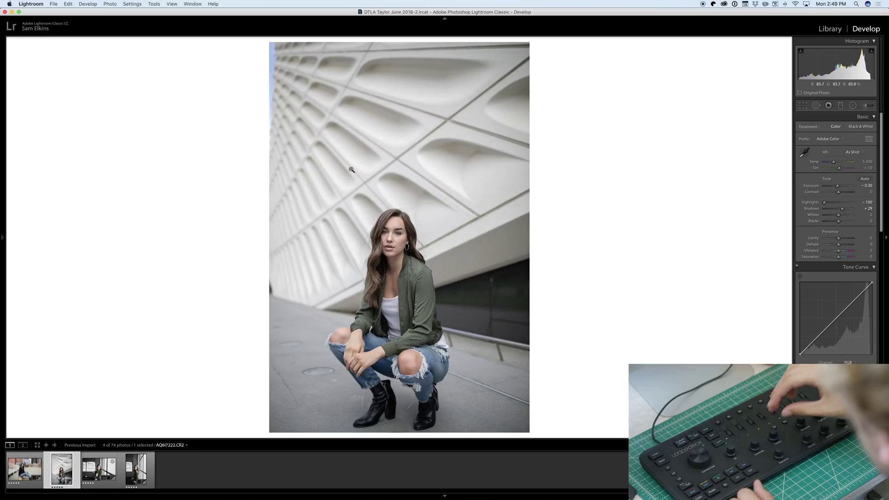
Step: Raise the crouching portrait's Contrast to +16
{"action": "key", "text": "plus"}
{"action": "key", "text": "plus"}
{"action": "key", "text": "plus"}
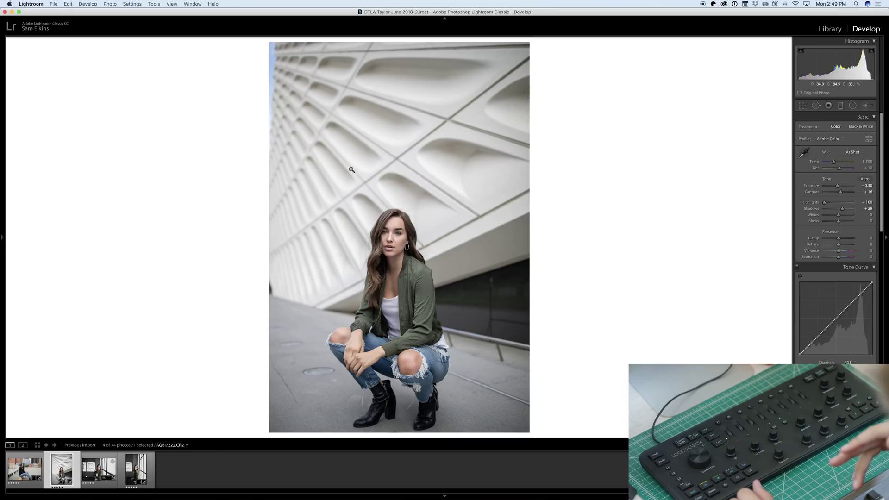
Step: Raise the crouching portrait's Whites to about +49 and lower its Blacks to −19
{"action": "key", "text": "plus"}
{"action": "key", "text": "plus"}
{"action": "key", "text": "plus"}
{"action": "key", "text": "plus"}
{"action": "key", "text": "plus"}
{"action": "key", "text": "plus"}
{"action": "key", "text": "plus"}
{"action": "key", "text": "plus"}
{"action": "key", "text": "plus"}
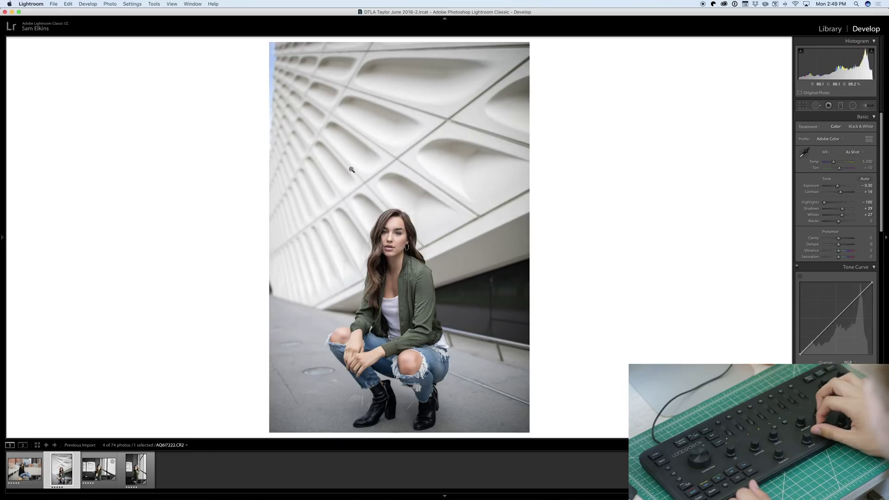
{"action": "key", "text": "plus"}
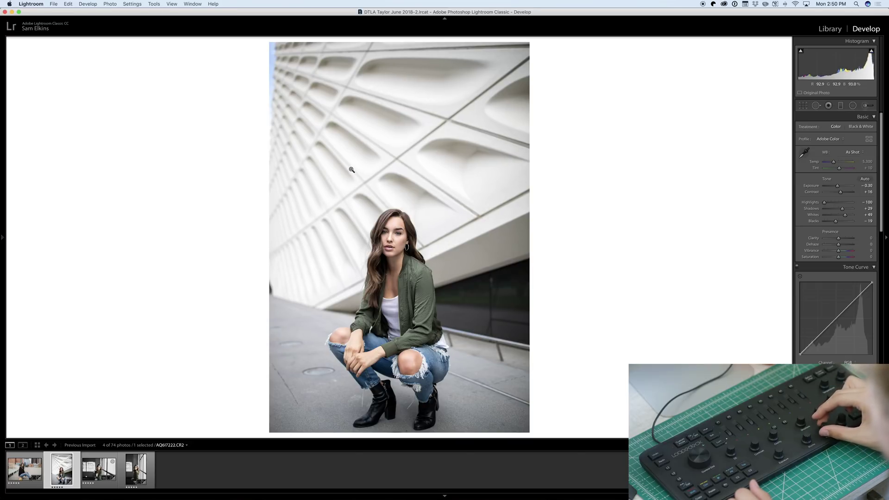
Step: Fine-tune the crouching portrait's Whites to +64 and lower its Exposure to −0.45
{"action": "key", "text": "shift+equal"}
{"action": "key", "text": "shift+equal"}
{"action": "key", "text": "shift+minus"}
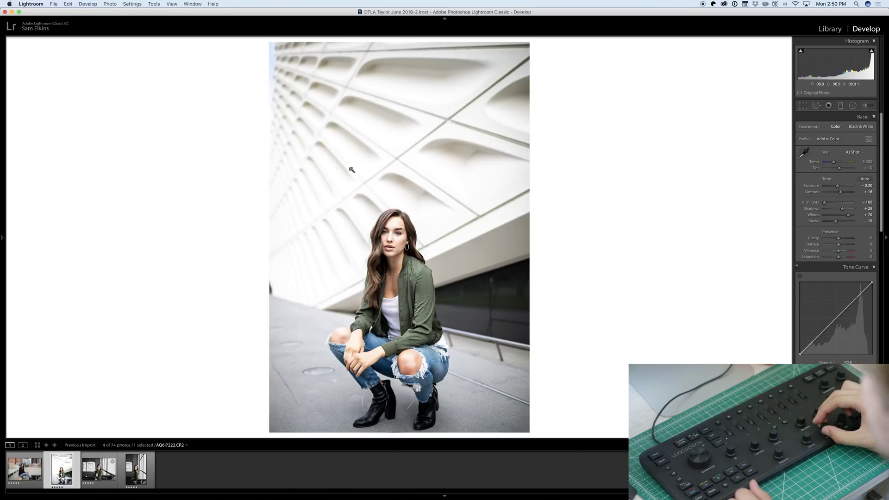
{"action": "key", "text": "minus"}
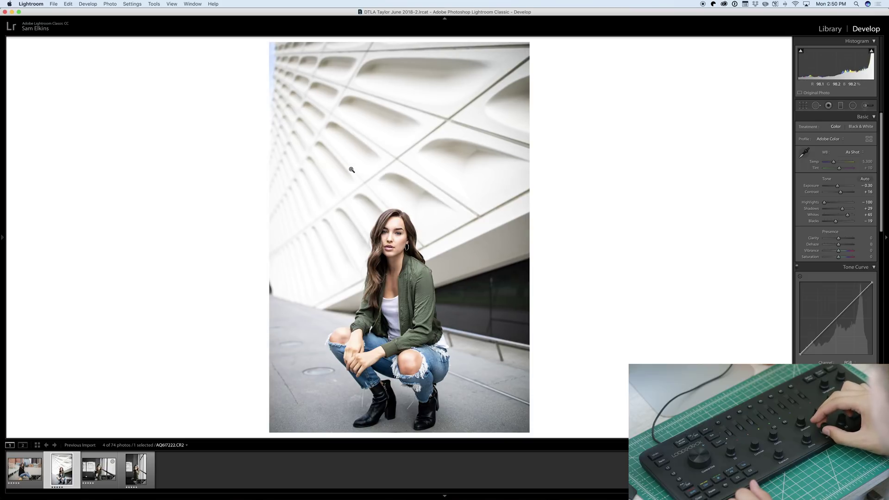
{"action": "key", "text": "minus"}
{"action": "key", "text": "minus"}
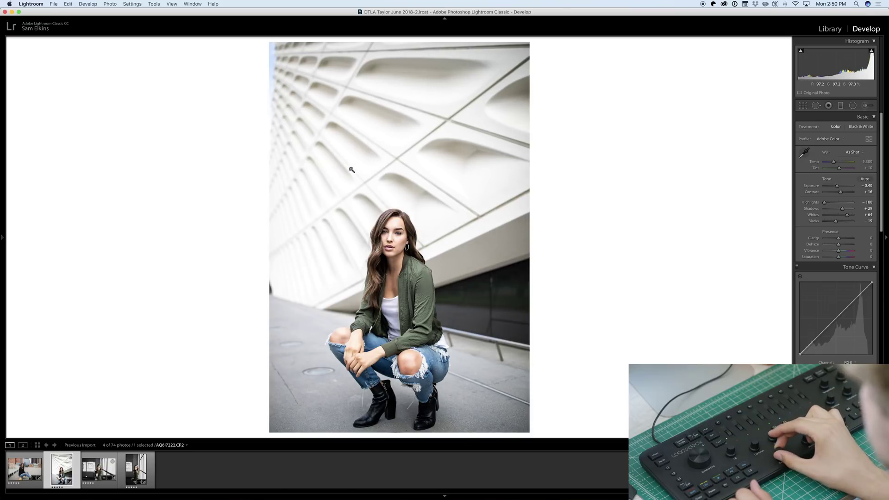
{"action": "key", "text": "minus"}
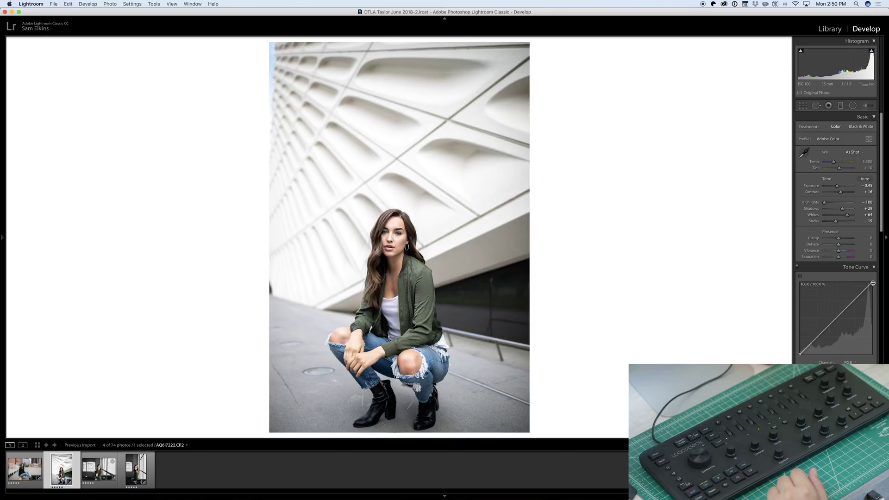
Step: Lower the tone curve's white end, lift its black end slightly, and pull the midtones and shadows down with two curve points
{"action": "left_click_drag", "start_coordinate": [874, 282], "coordinate": [876, 286]}
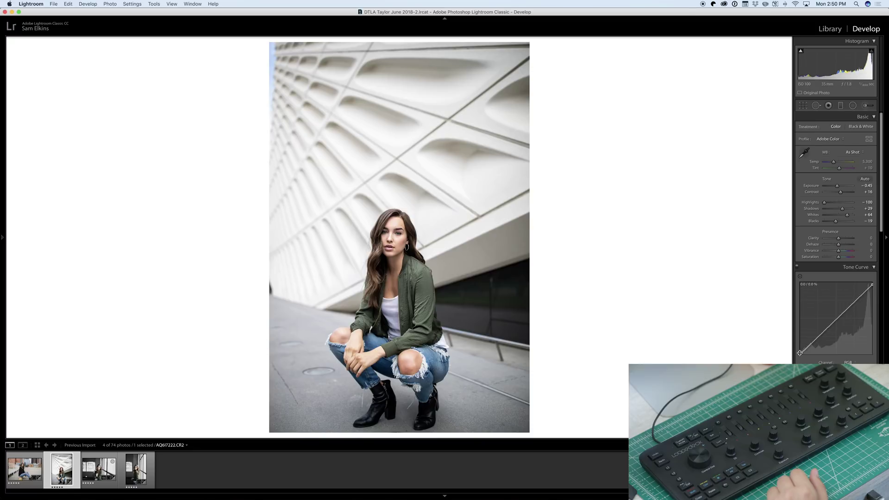
{"action": "left_click_drag", "start_coordinate": [800, 356], "coordinate": [799, 352]}
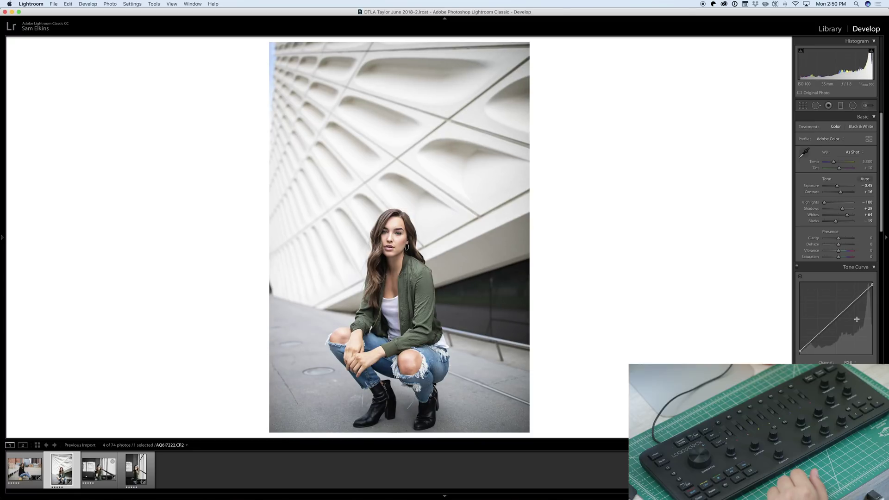
{"action": "left_click_drag", "start_coordinate": [836, 318], "coordinate": [837, 322]}
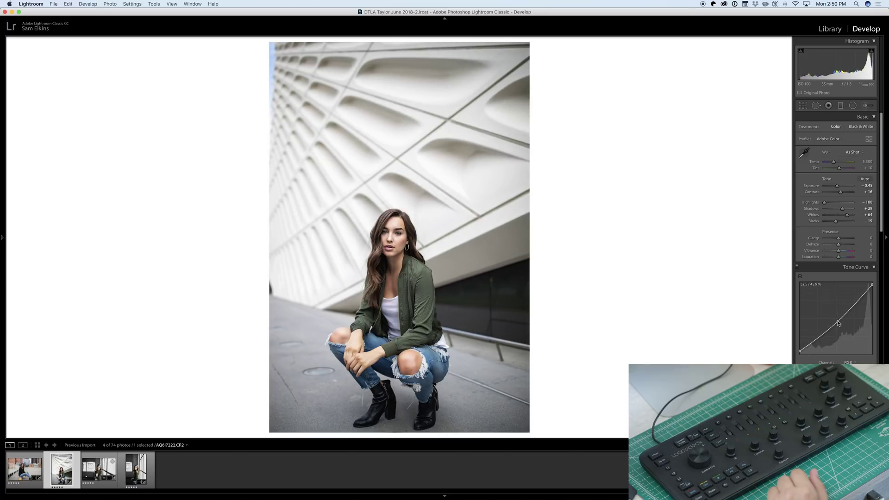
{"action": "left_click_drag", "start_coordinate": [817, 337], "coordinate": [817, 340]}
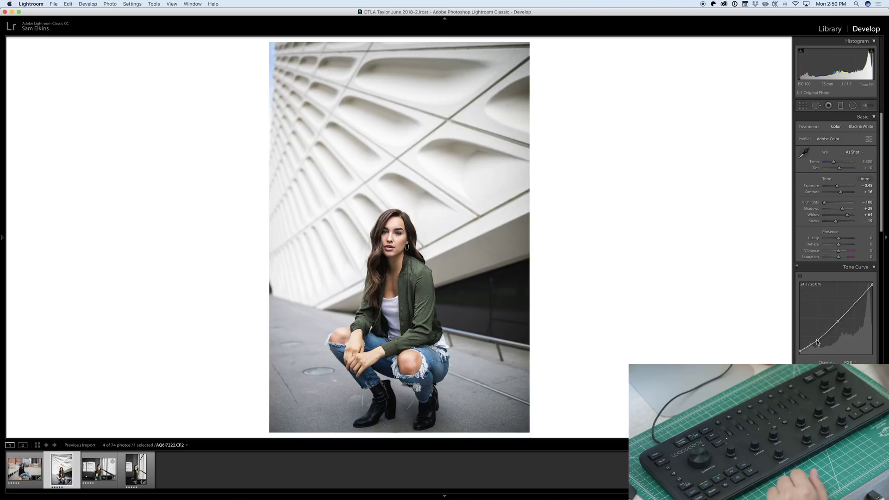
Step: Add a highlights point to the tone curve and set it to about 77.3 / 70.6 %
{"action": "left_click", "coordinate": [856, 304]}
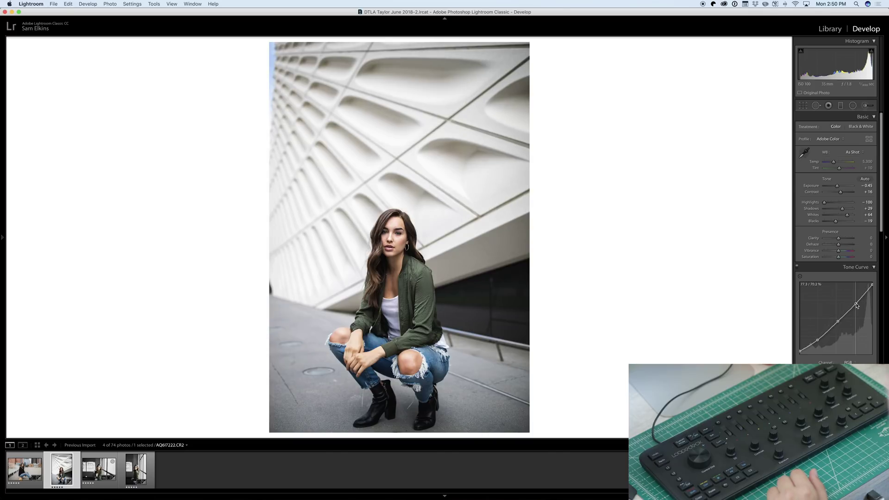
{"action": "left_click_drag", "start_coordinate": [857, 306], "coordinate": [858, 307]}
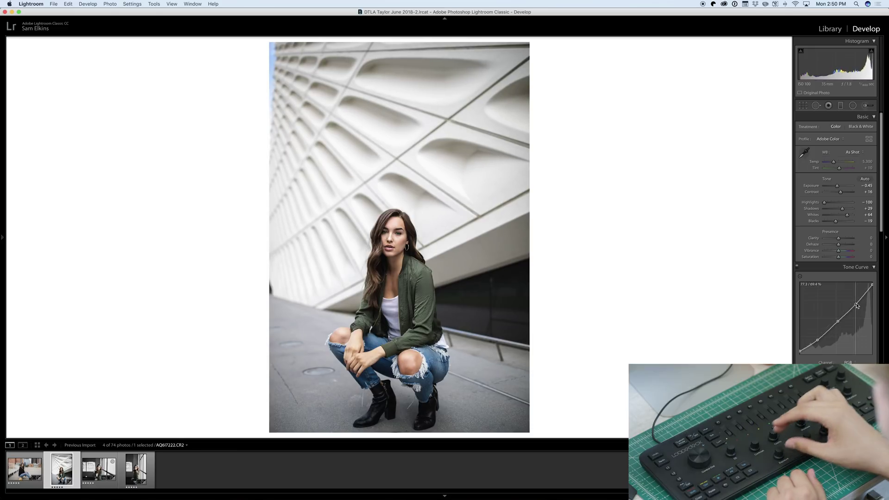
{"action": "left_click_drag", "start_coordinate": [856, 304], "coordinate": [856, 303]}
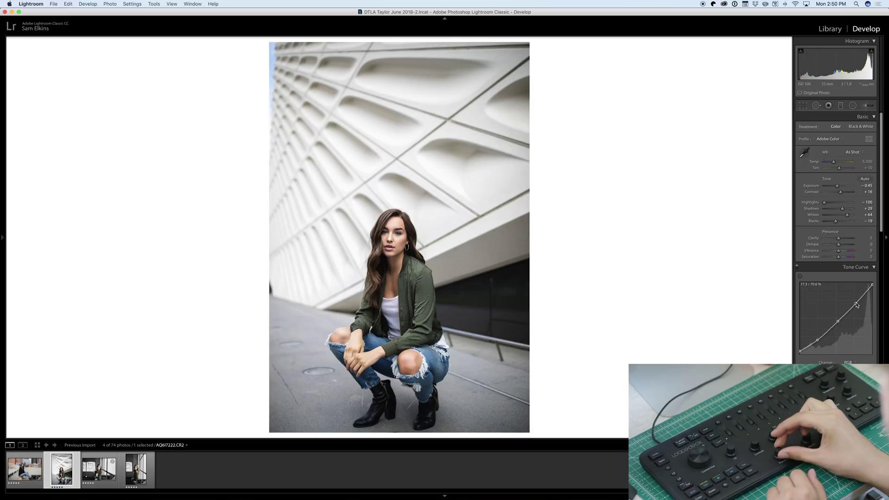
Step: Set the crouching portrait's Exposure to −0.40 and its Saturation to −6
{"action": "key", "text": "equal"}
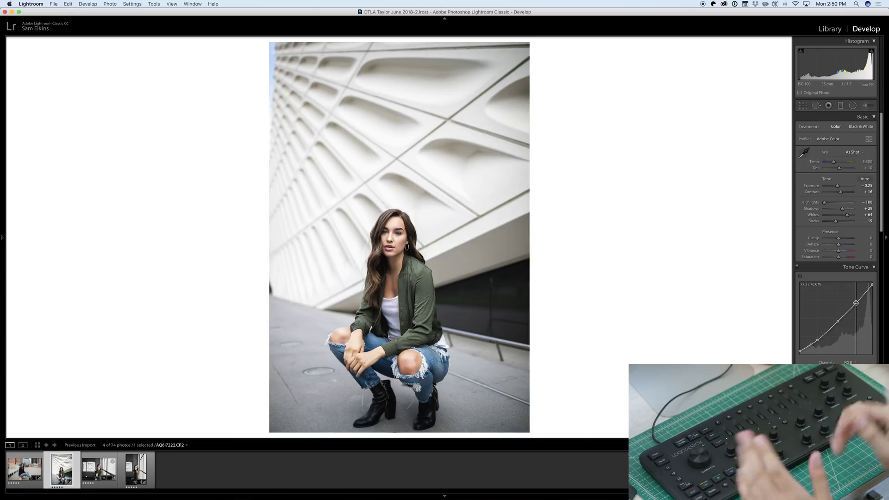
{"action": "key", "text": "minus"}
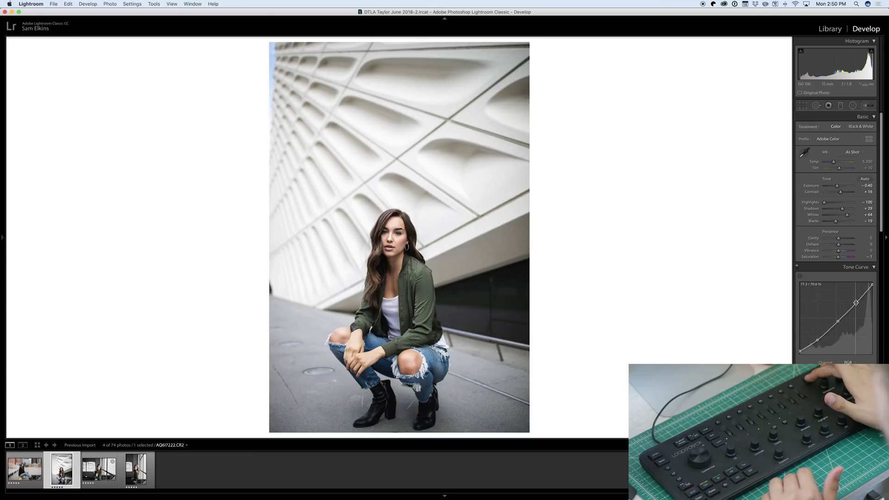
Step: Compare the crouching portrait's before and after versions side by side, and return to the single-photo view
{"action": "key", "text": "y"}
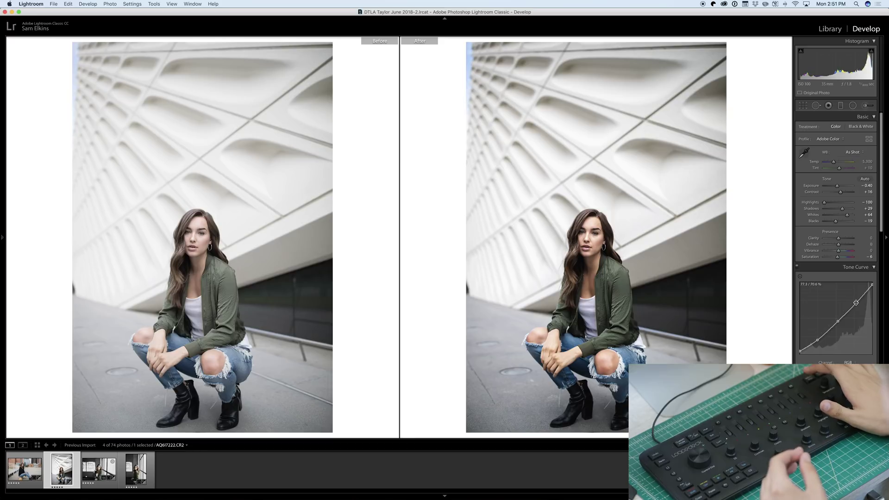
{"action": "key", "text": "y"}
{"action": "key", "text": "y"}
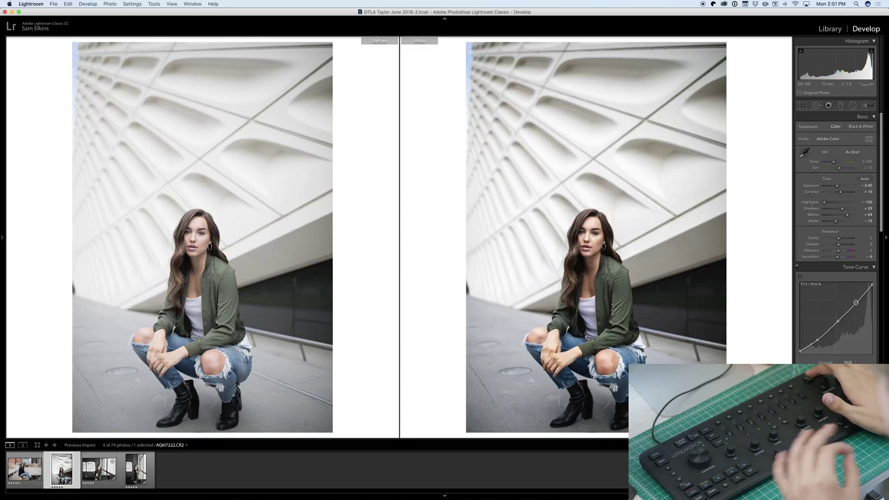
{"action": "key", "text": "y"}
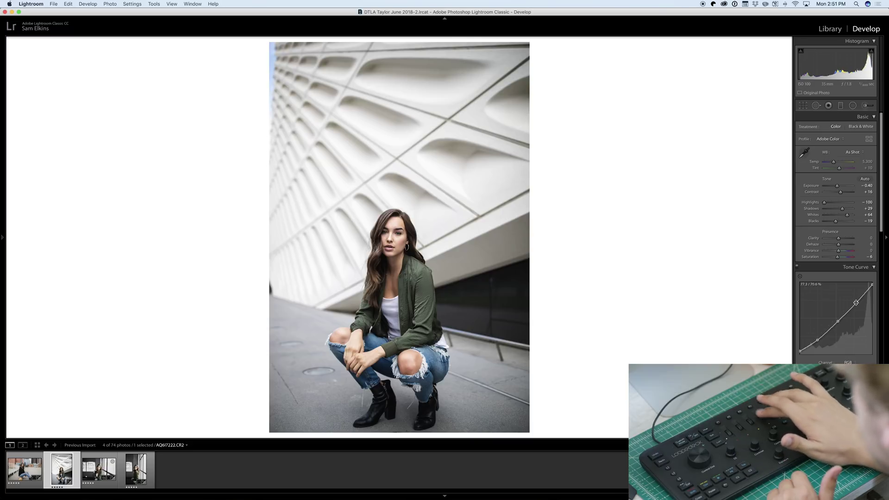
Step: Look through the HSL Hue, Luminance and Saturation adjustments for the crouching portrait
{"action": "scroll", "coordinate": [855, 303], "scroll_direction": "down", "scroll_amount": 2}
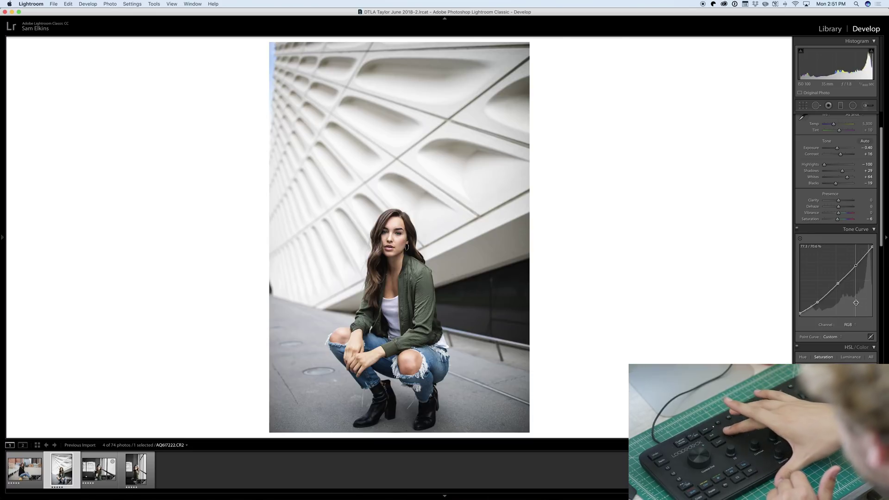
{"action": "key", "text": "super+alt+shift+l"}
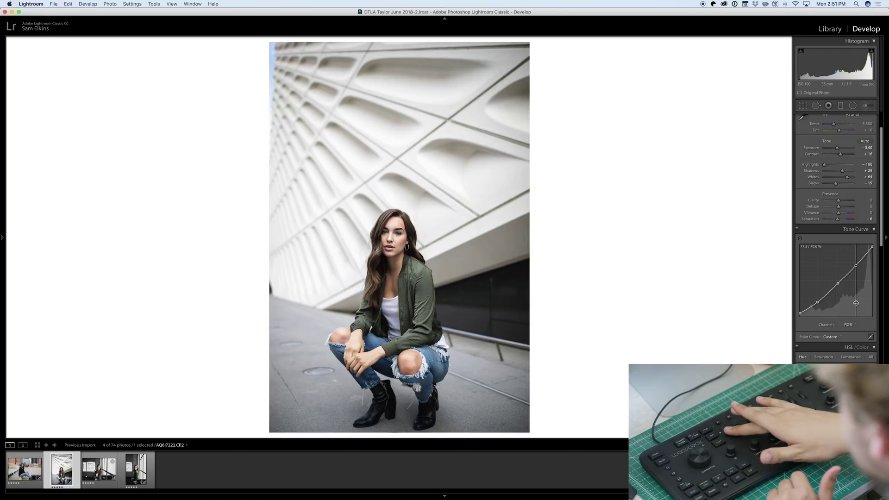
{"action": "key", "text": "super+alt+shift+l"}
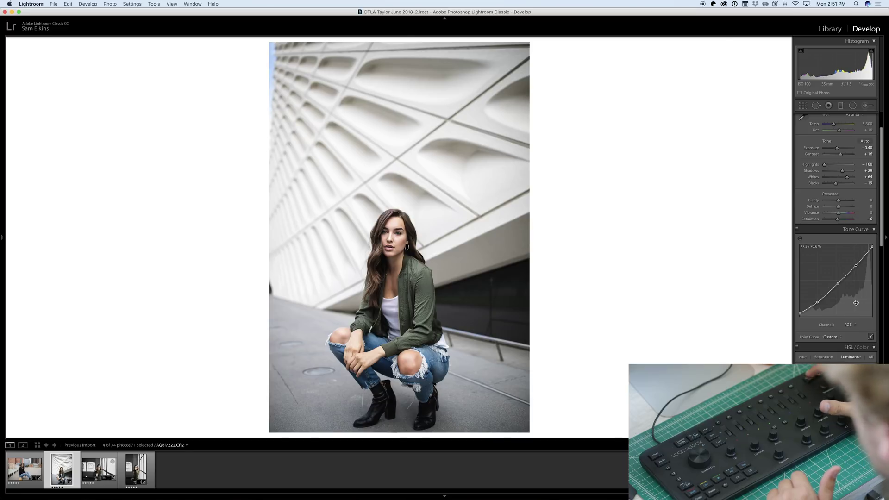
{"action": "key", "text": "y"}
{"action": "key", "text": "super+alt+3"}
{"action": "key", "text": "y"}
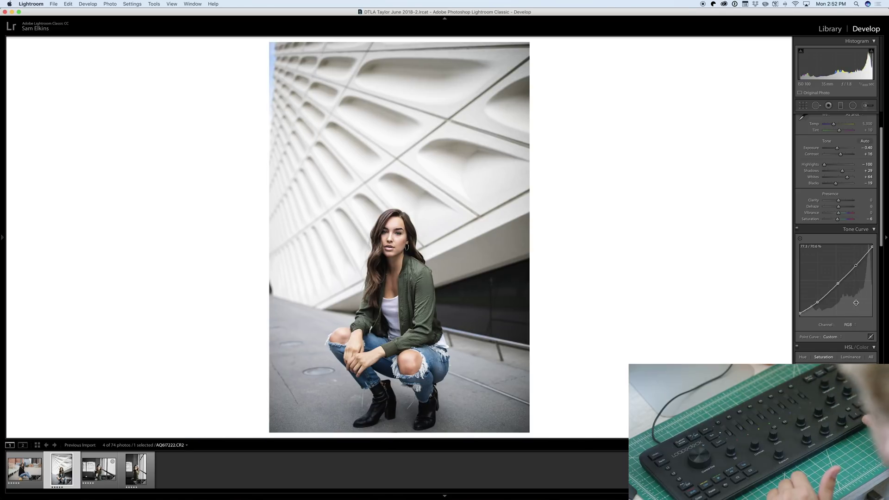
Step: Reset the existing edits on the next two photos, taken by the warehouse window, and return to the first of them
{"action": "key", "text": "Right"}
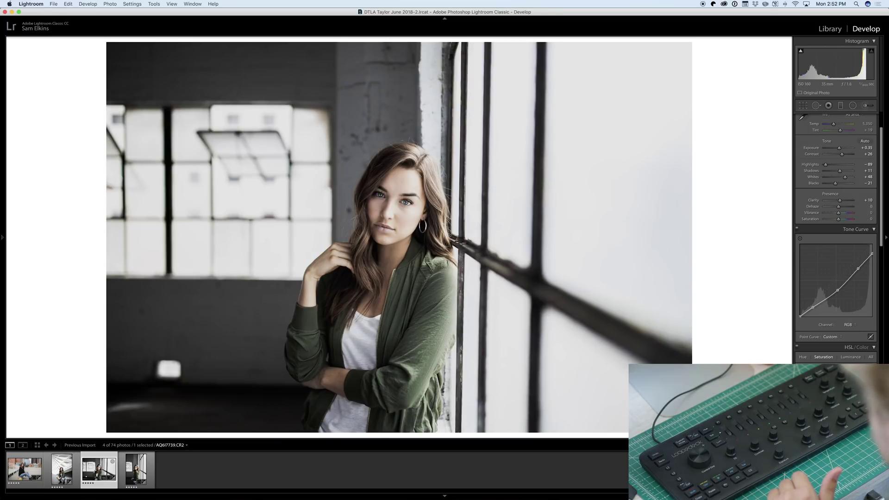
{"action": "key", "text": "super+shift+r"}
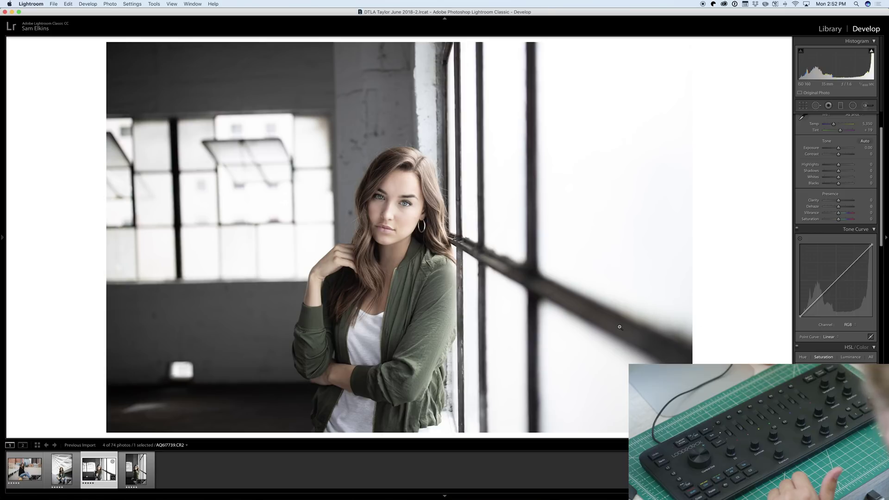
{"action": "key", "text": "Right"}
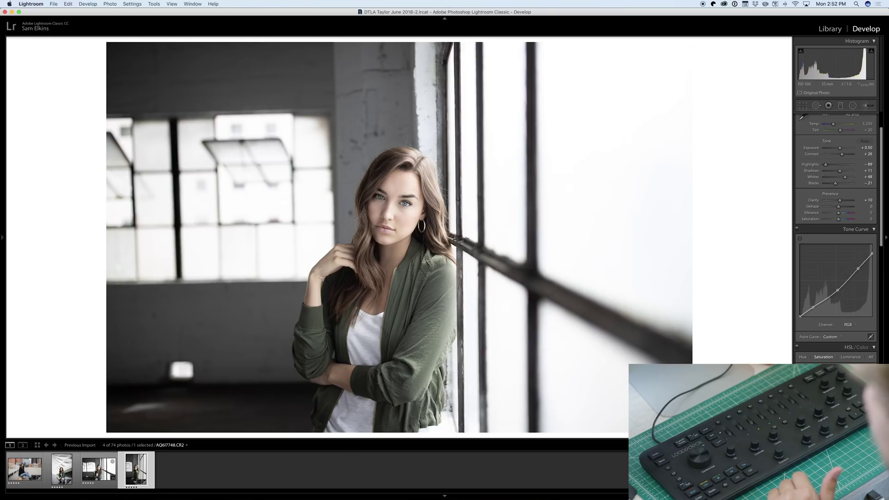
{"action": "key", "text": "super+shift+r"}
{"action": "key", "text": "Left"}
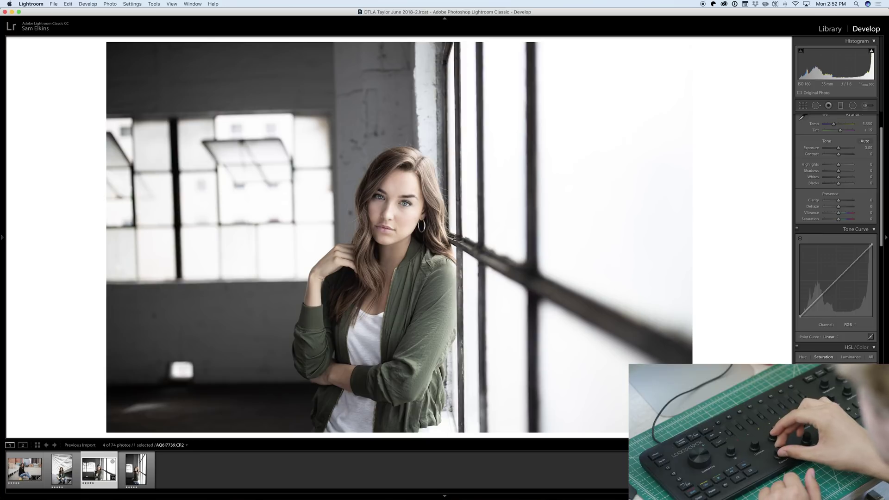
Step: Set the window portrait's Exposure to −0.45, Highlights to −100 and Shadows to +15
{"action": "key", "text": "minus"}
{"action": "key", "text": "minus"}
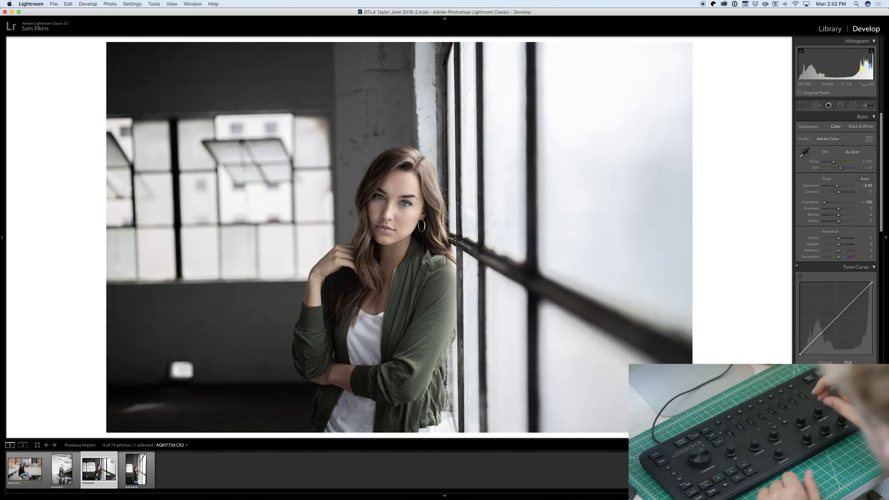
{"action": "key", "text": "plus"}
{"action": "key", "text": "plus"}
{"action": "key", "text": "plus"}
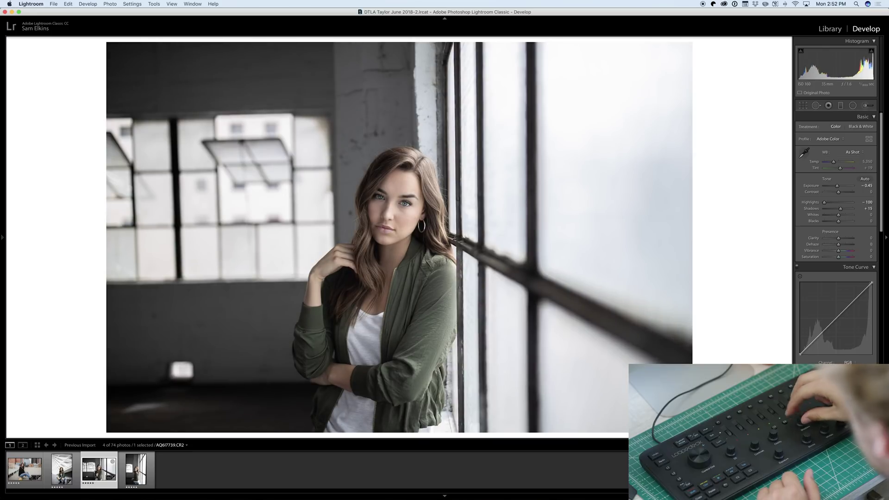
Step: Set the window portrait's Whites to +51 and its Blacks to −36
{"action": "key", "text": "plus"}
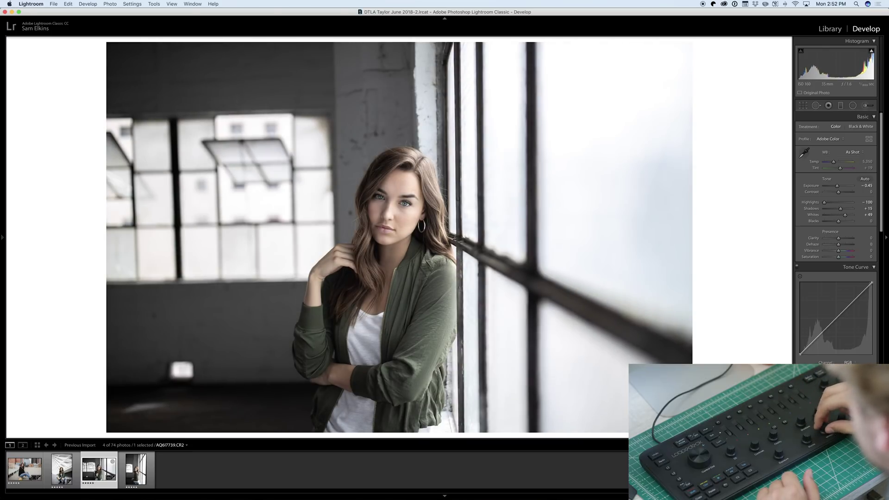
{"action": "key", "text": "minus"}
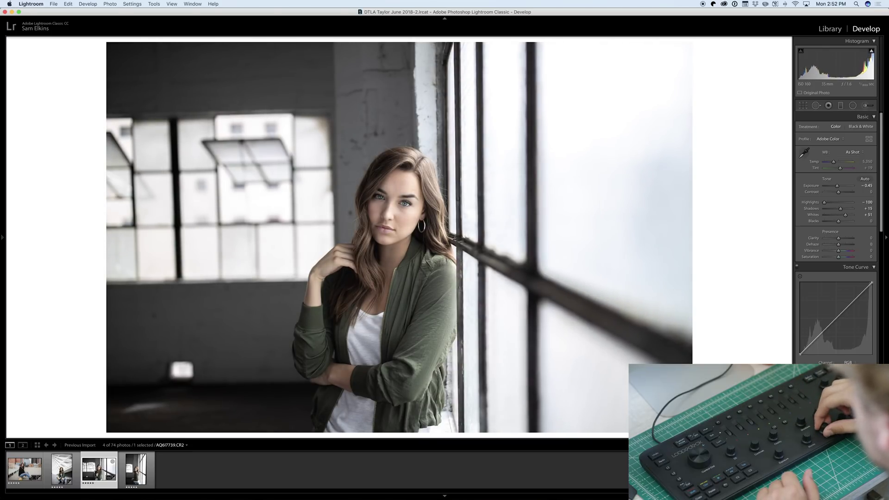
{"action": "key", "text": "minus"}
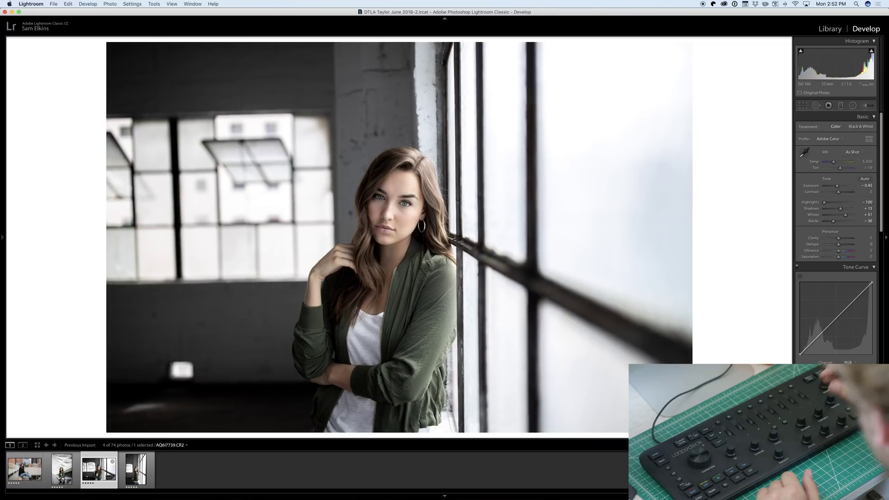
Step: Straighten the window portrait with a crop angle of 1.60, switching the crop overlay to diagonal guides, and apply the crop
{"action": "key", "text": "r"}
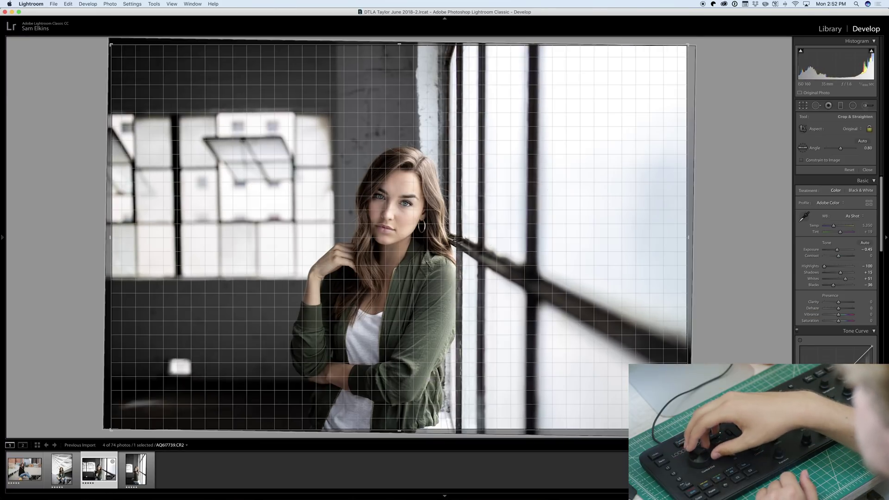
{"action": "key", "text": "plus"}
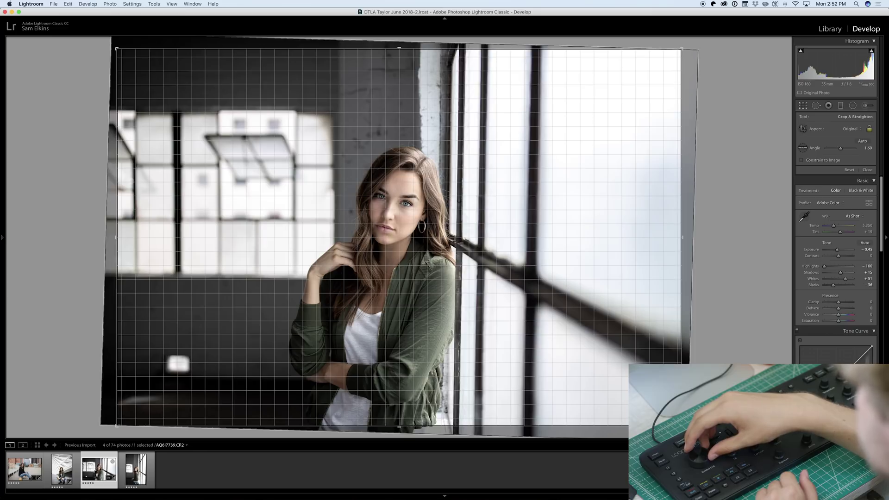
{"action": "key", "text": "o"}
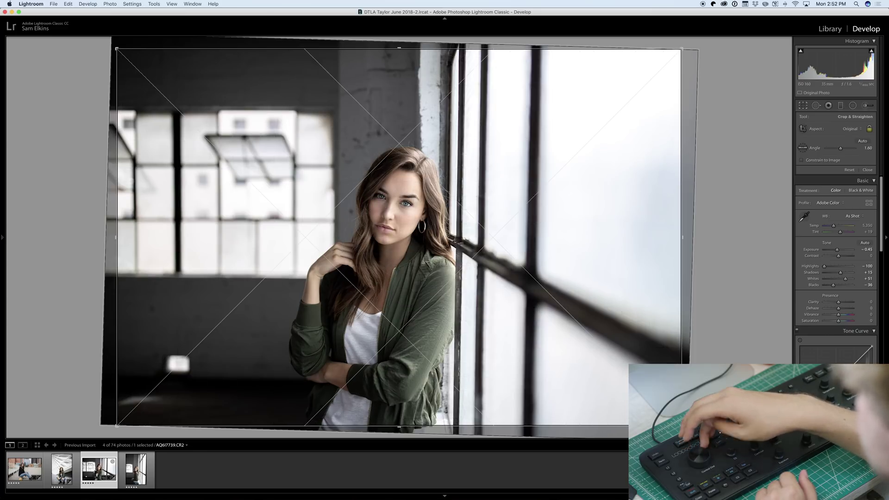
{"action": "key", "text": "o"}
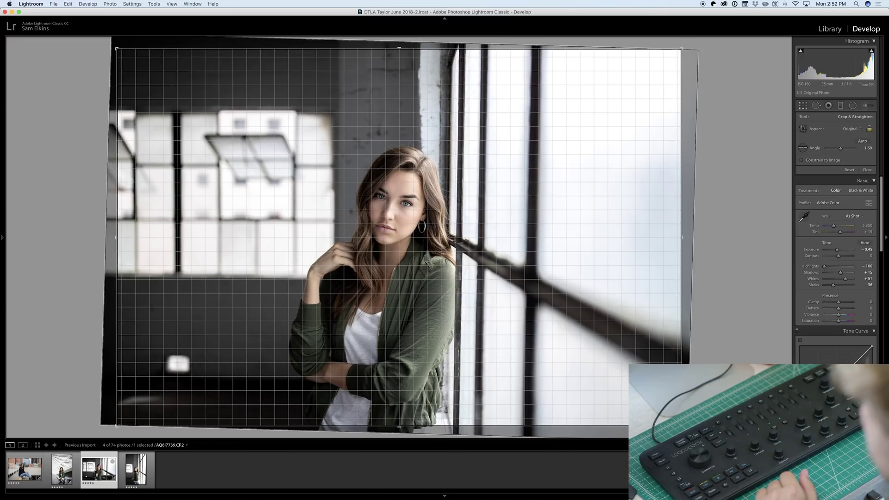
{"action": "key", "text": "o"}
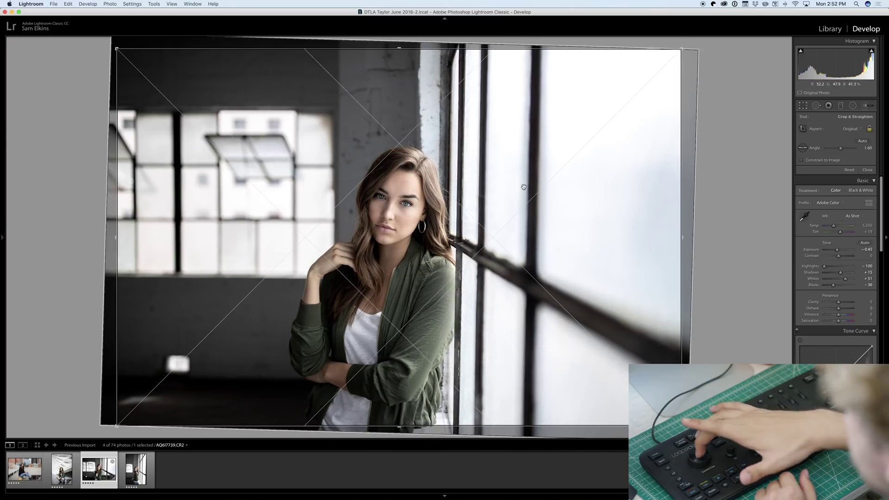
{"action": "key", "text": "Return"}
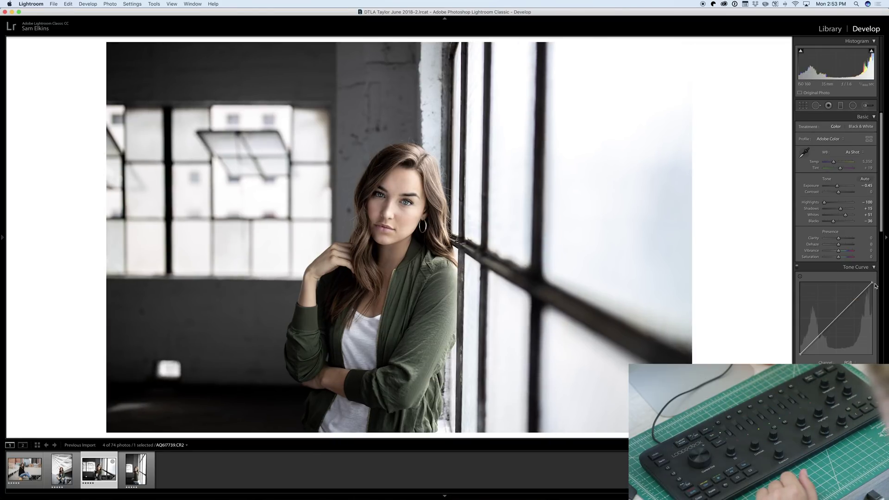
Step: Shape the window portrait's RGB point curve by lowering the white point, lifting the black point and pulling down the midtones, shadows and highlights
{"action": "left_click_drag", "start_coordinate": [871, 283], "coordinate": [872, 287]}
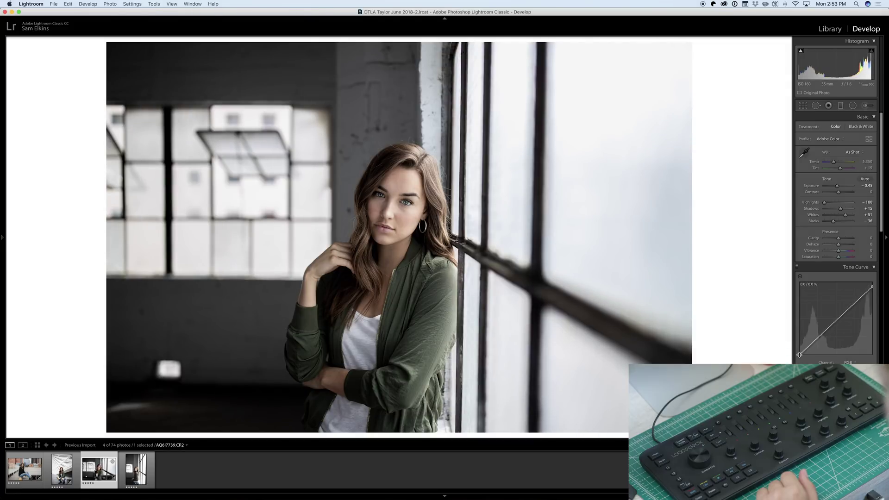
{"action": "left_click_drag", "start_coordinate": [799, 355], "coordinate": [799, 350]}
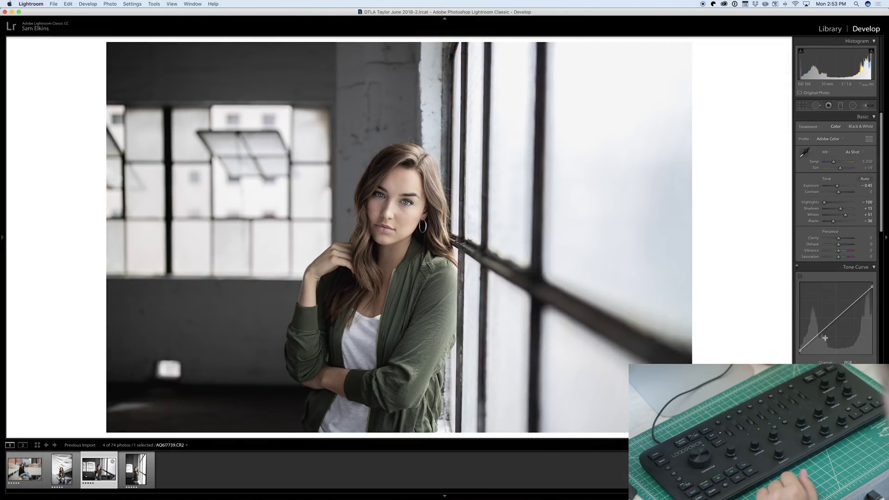
{"action": "left_click_drag", "start_coordinate": [835, 317], "coordinate": [838, 323]}
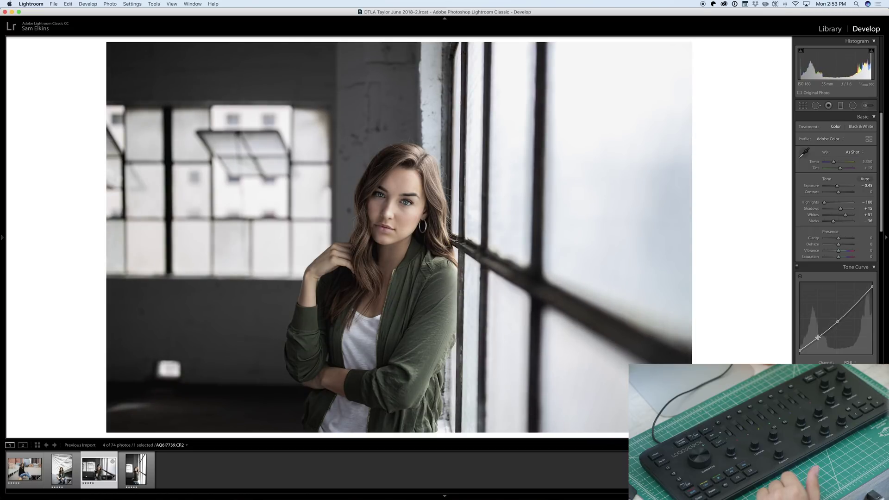
{"action": "left_click_drag", "start_coordinate": [819, 335], "coordinate": [820, 341]}
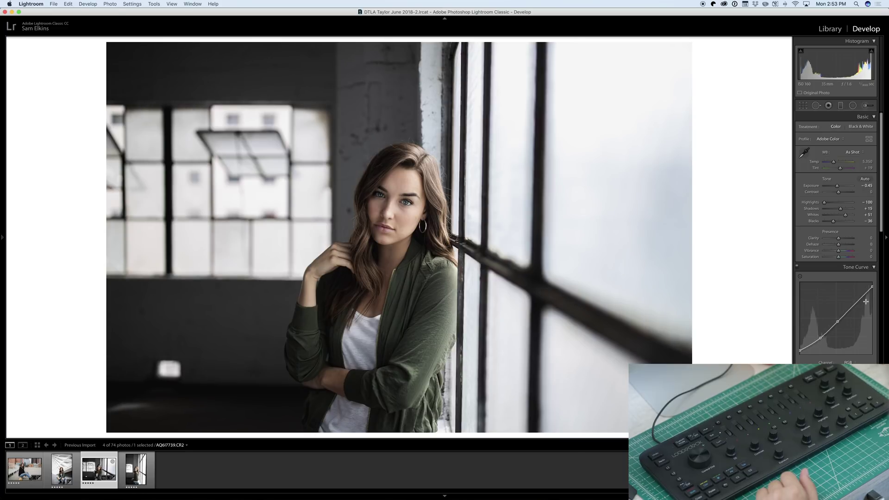
{"action": "left_click_drag", "start_coordinate": [858, 302], "coordinate": [859, 305]}
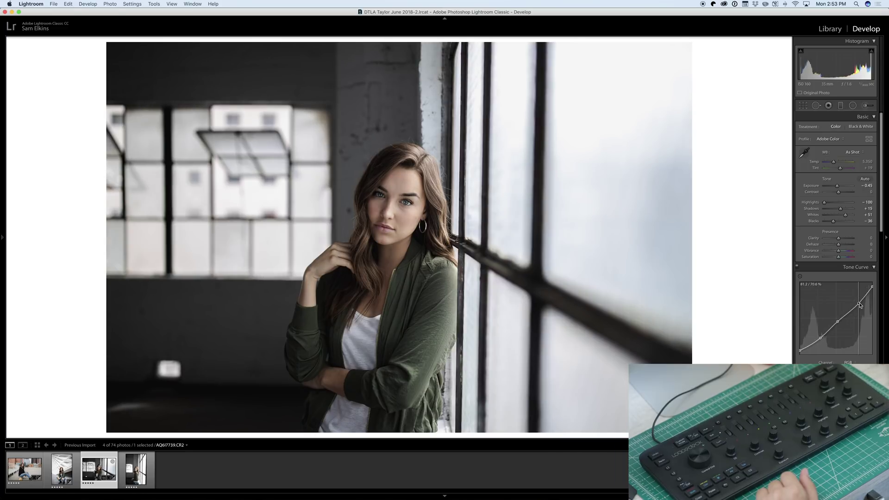
Step: Set the window portrait's Exposure to −0.25, Contrast to +18 and Whites to +60
{"action": "key", "text": "equal"}
{"action": "key", "text": "equal"}
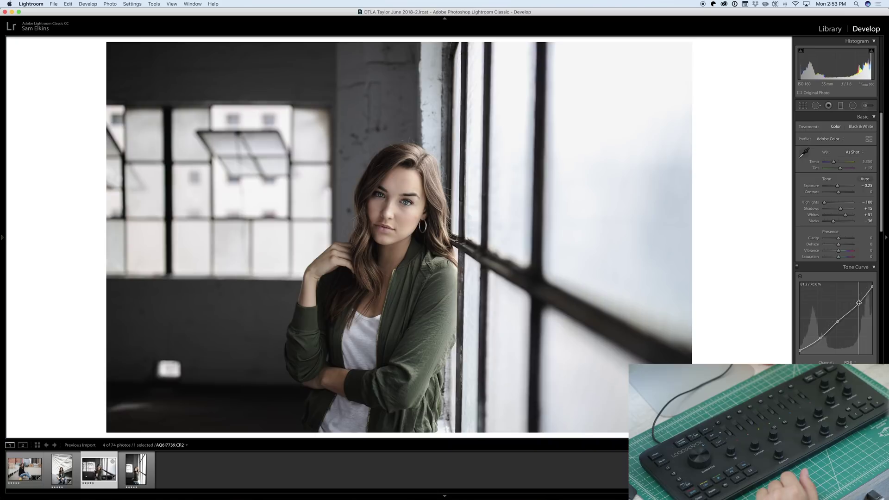
{"action": "key", "text": "equal"}
{"action": "key", "text": "equal"}
{"action": "key", "text": "equal"}
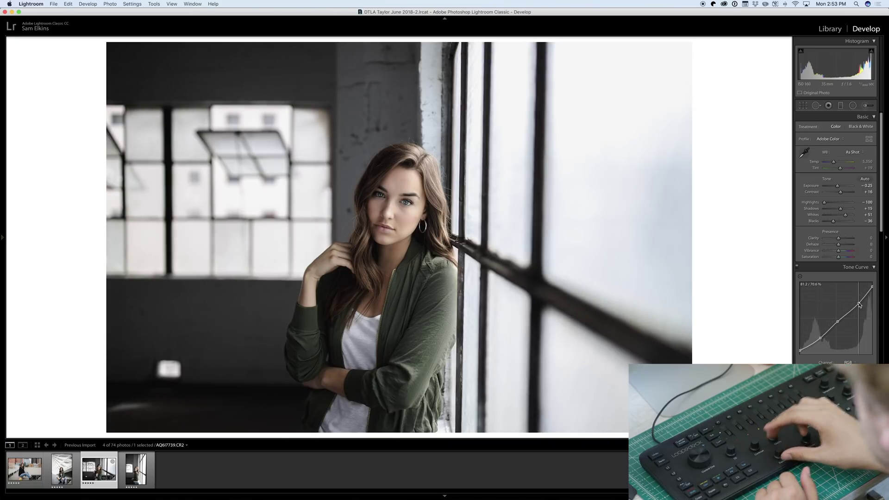
{"action": "key", "text": "equal"}
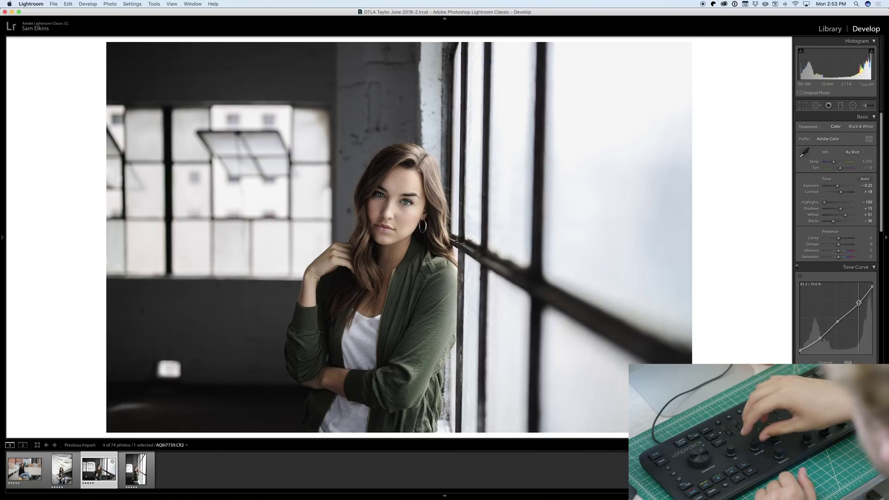
{"action": "key", "text": "equal"}
{"action": "key", "text": "equal"}
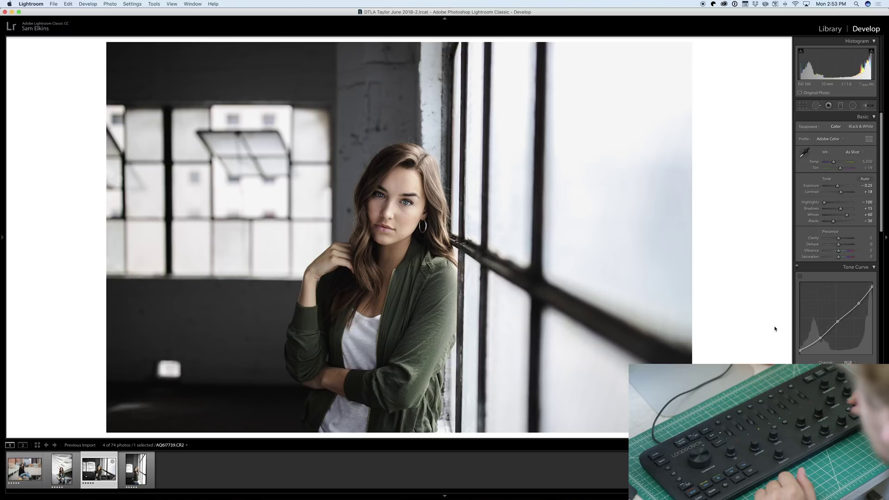
Step: Show the HSL Saturation adjustments and compare the window portrait with its unedited version
{"action": "scroll", "coordinate": [776, 329], "scroll_direction": "down", "scroll_amount": 2}
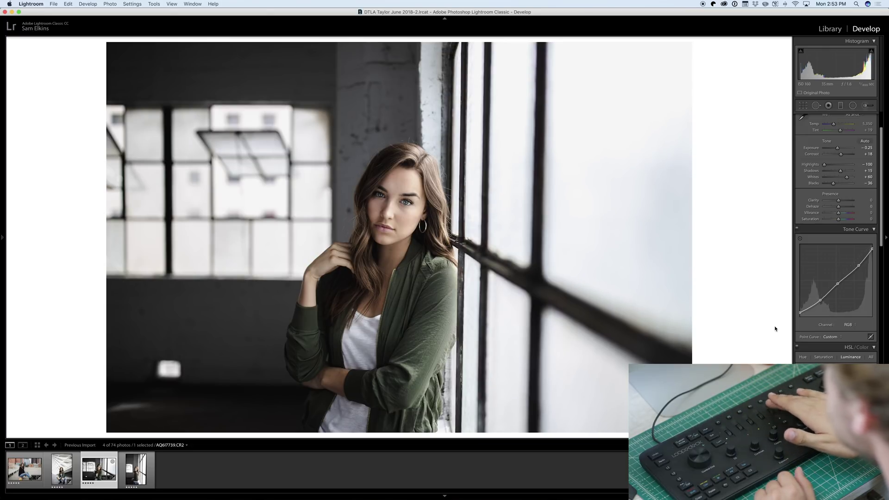
{"action": "key", "text": "super+alt+shift+s"}
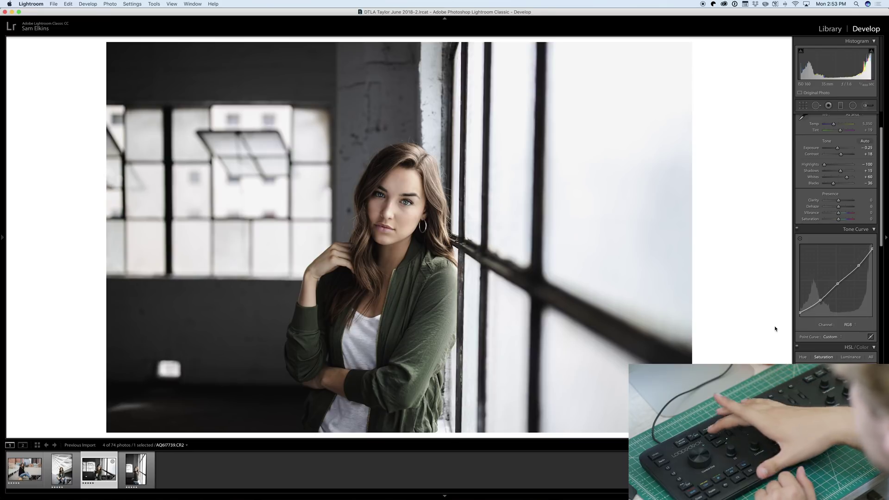
{"action": "key", "text": "y"}
{"action": "key", "text": "y"}
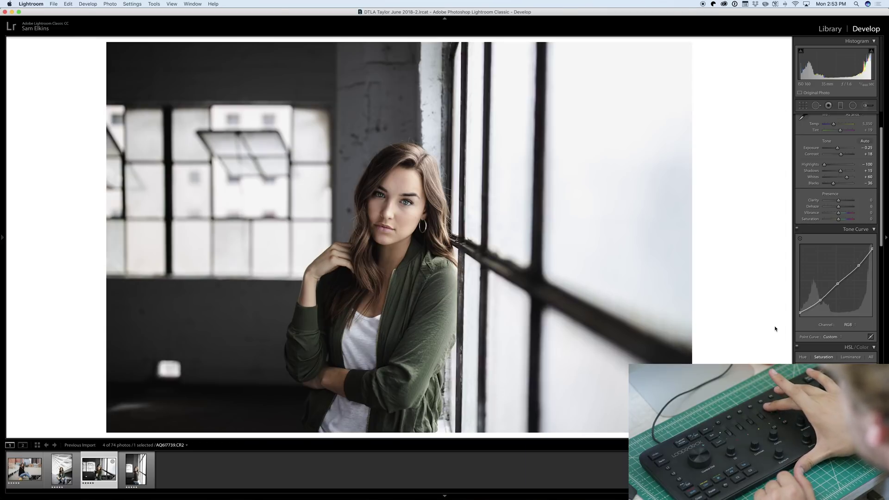
Step: Try stronger shifts of the tone curve's highlight and midtone points and undo them
{"action": "left_click", "coordinate": [858, 266]}
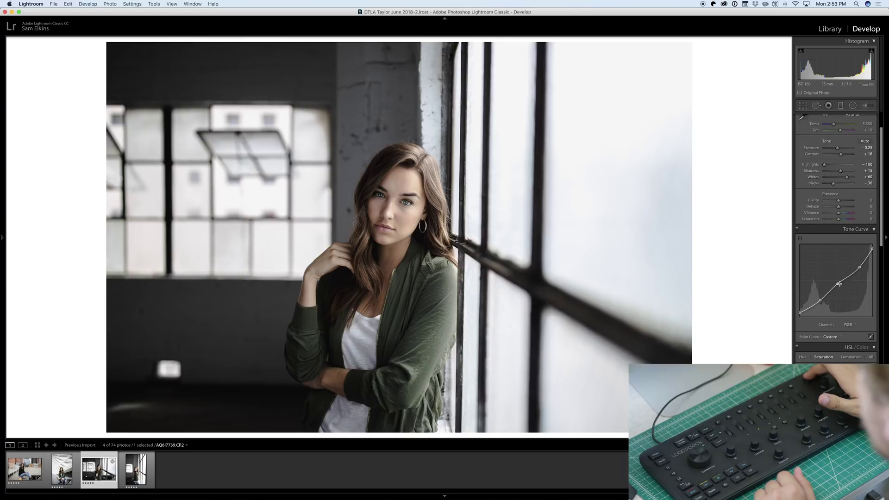
{"action": "left_click_drag", "start_coordinate": [837, 285], "coordinate": [859, 267]}
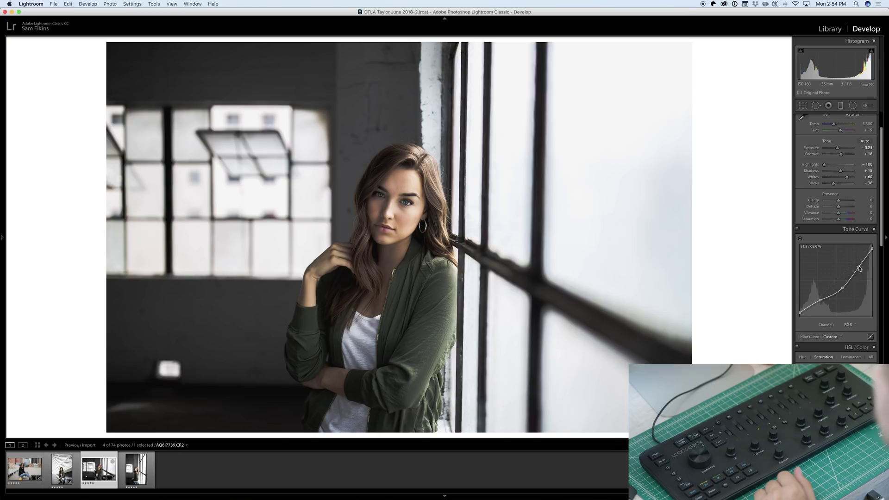
{"action": "key", "text": "super+z"}
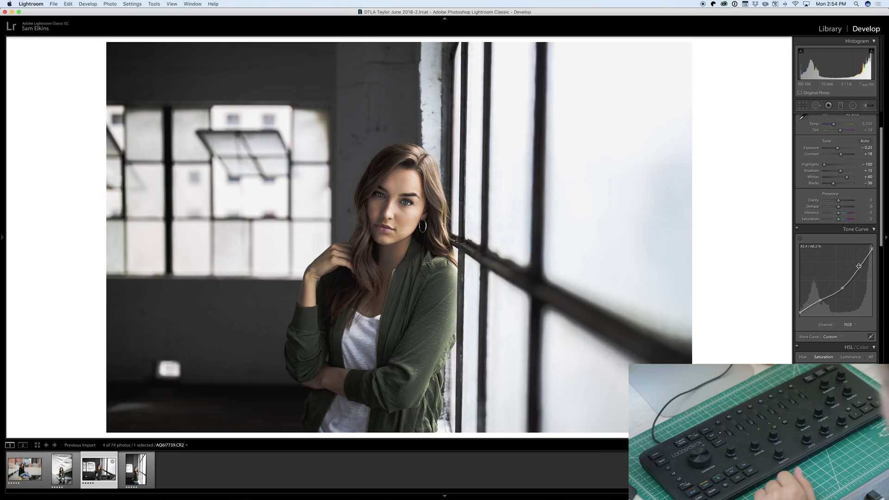
{"action": "key", "text": "super+z"}
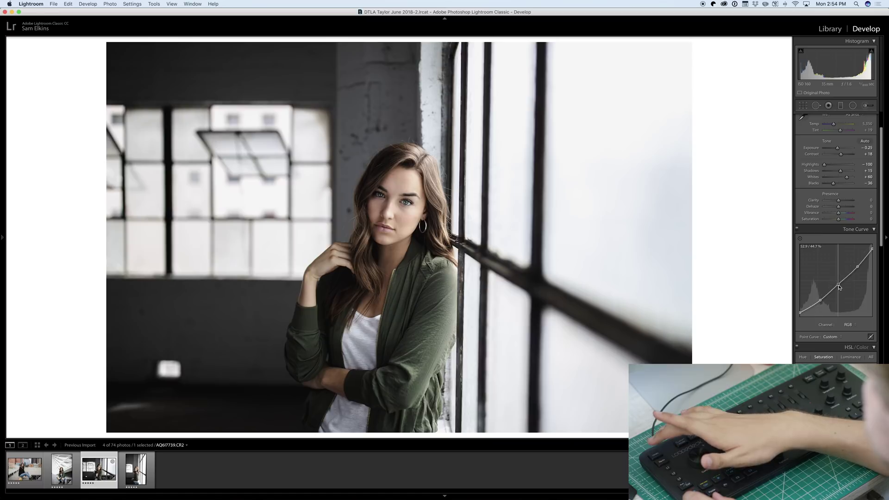
Step: Nudge the tone curve's midtone point slightly and compare the window portrait before and after the edits
{"action": "left_click_drag", "start_coordinate": [838, 284], "coordinate": [839, 285]}
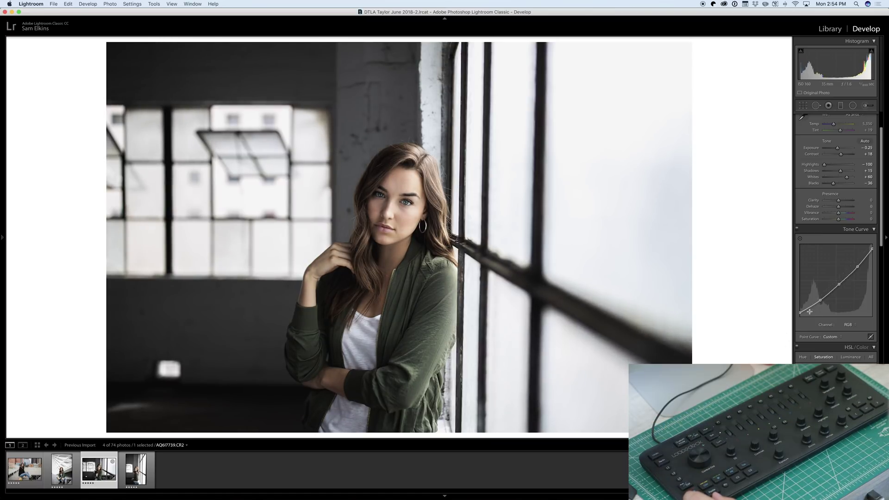
{"action": "key", "text": "y"}
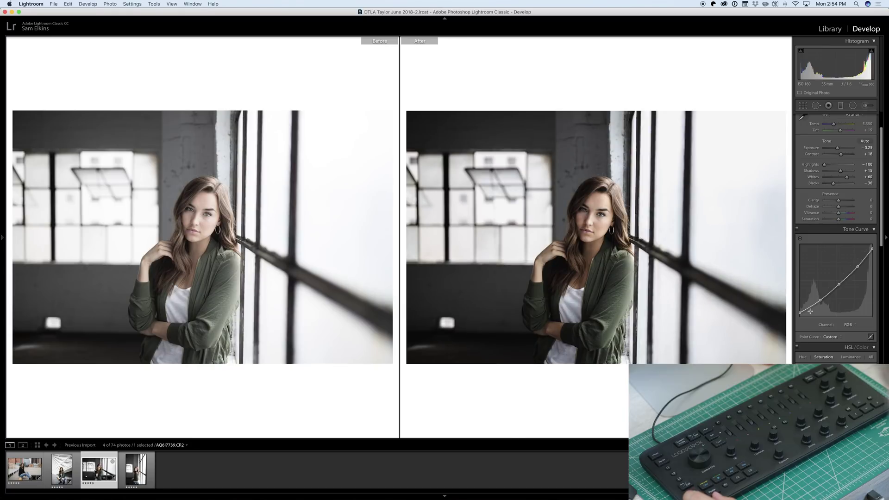
{"action": "key", "text": "y"}
{"action": "key", "text": "y"}
{"action": "key", "text": "y"}
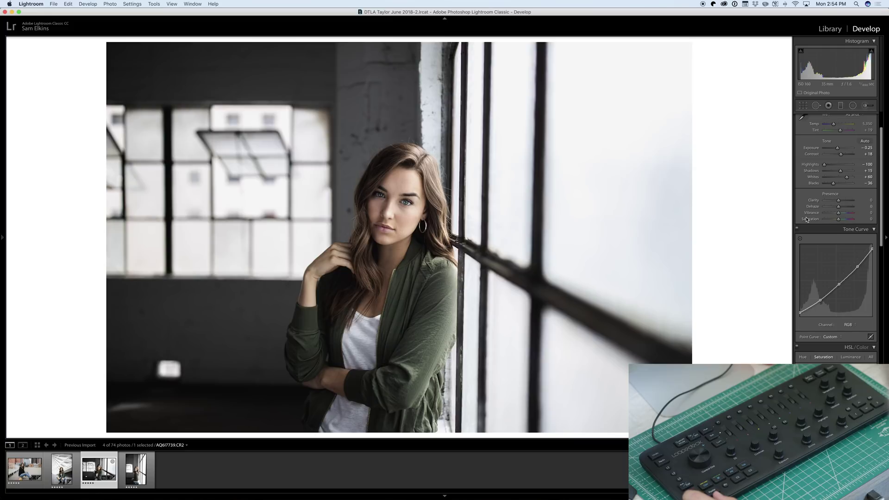
Step: Set the window portrait's Contrast to +23, Clarity to +13 and Exposure to −0.10
{"action": "key", "text": "equal"}
{"action": "key", "text": "equal"}
{"action": "key", "text": "equal"}
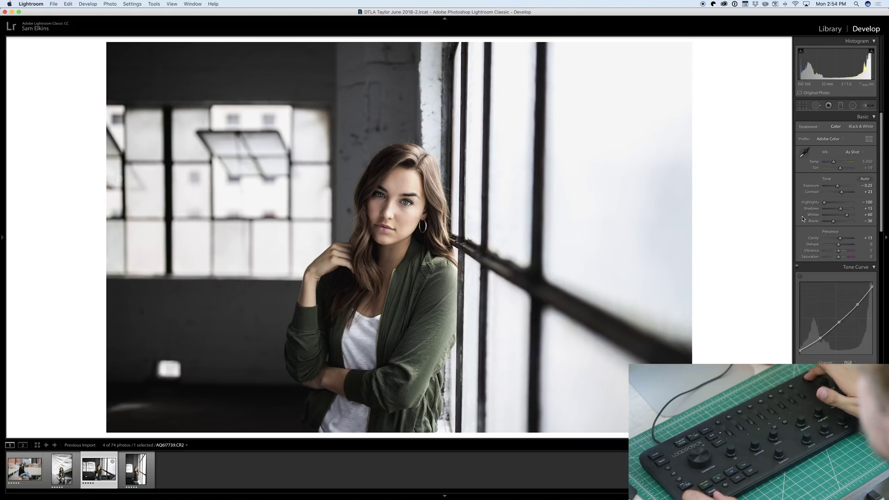
{"action": "key", "text": "equal"}
{"action": "key", "text": "equal"}
{"action": "key", "text": "equal"}
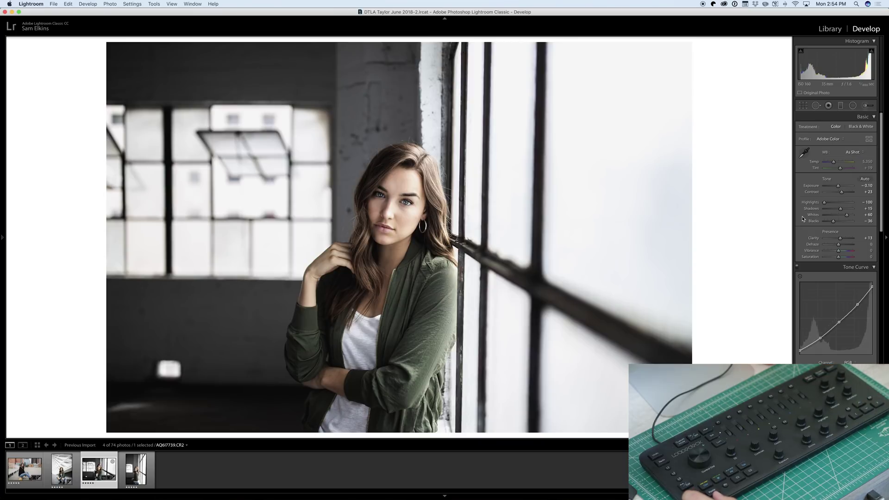
Step: Try the window portrait's Exposure at −0.25 and return it to −0.10
{"action": "key", "text": "minus"}
{"action": "key", "text": "minus"}
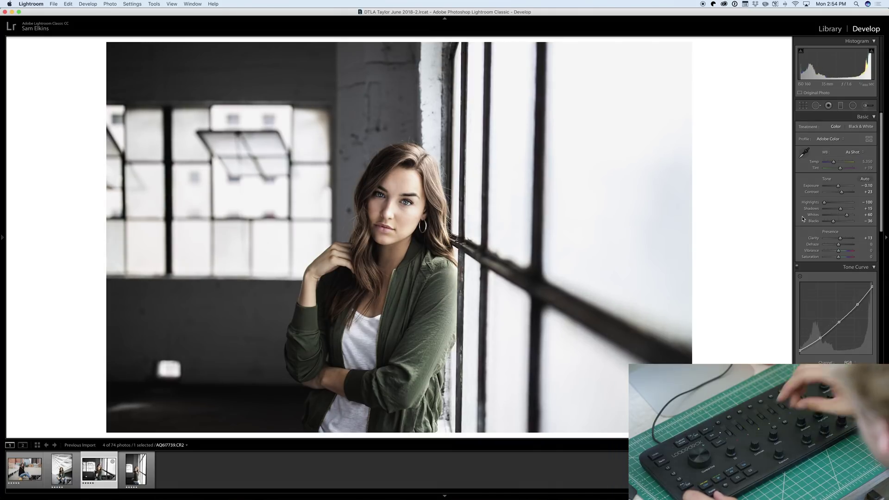
{"action": "key", "text": "minus"}
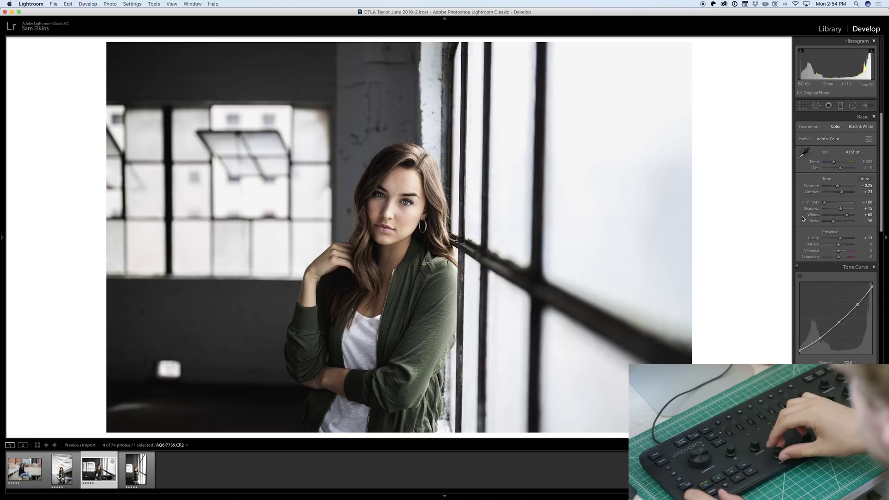
{"action": "key", "text": "equal"}
{"action": "key", "text": "equal"}
{"action": "key", "text": "equal"}
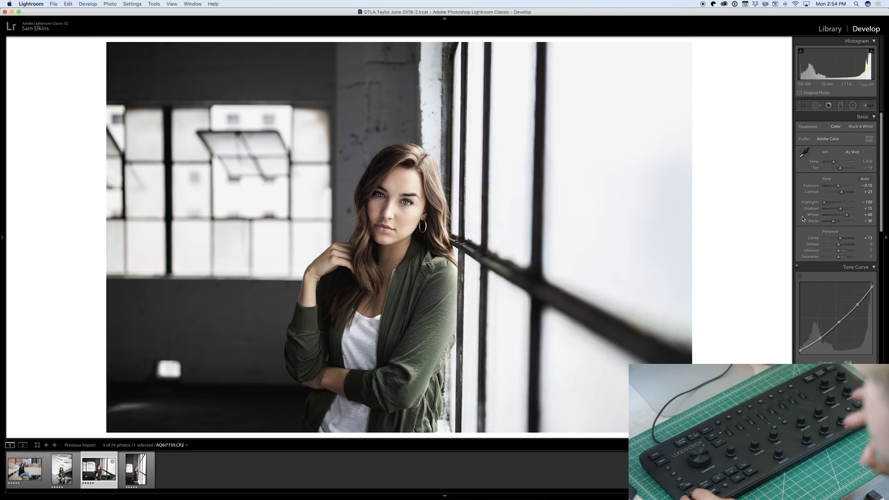
Step: Copy the window portrait's develop settings and paste them onto the next photo, the vertical portrait by the window
{"action": "key", "text": "super+shift+c"}
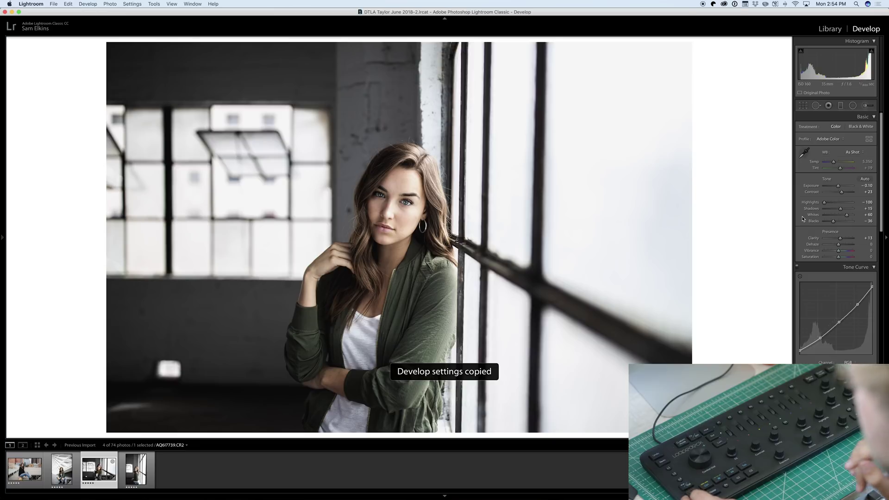
{"action": "key", "text": "Right"}
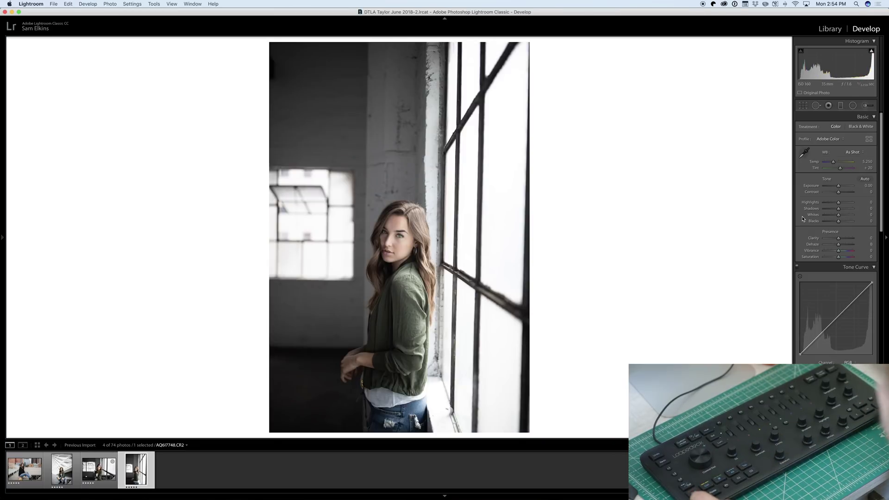
{"action": "key", "text": "super+shift+v"}
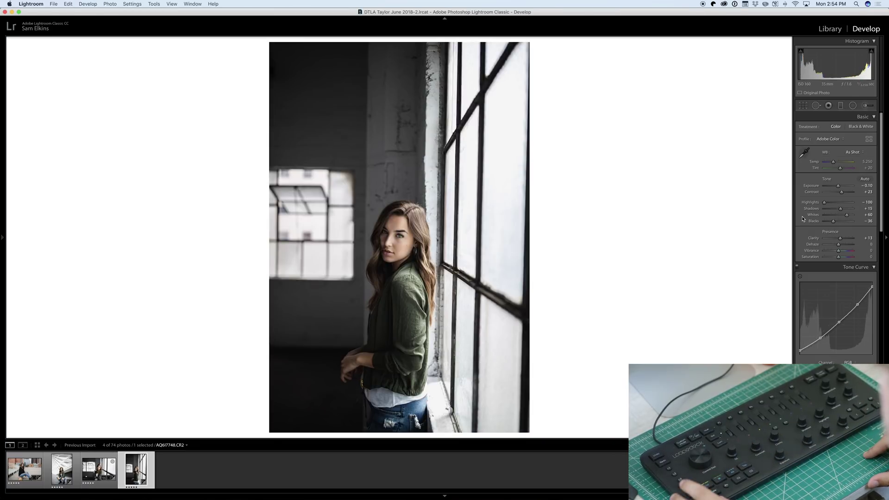
Step: Raise the vertical window portrait's Exposure to +0.30
{"action": "key", "text": "plus"}
{"action": "key", "text": "plus"}
{"action": "key", "text": "plus"}
{"action": "key", "text": "plus"}
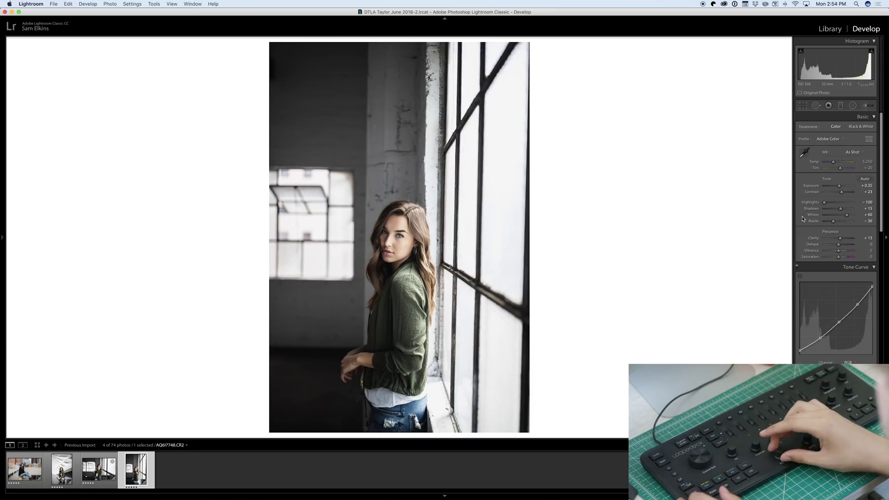
{"action": "key", "text": "shift+minus"}
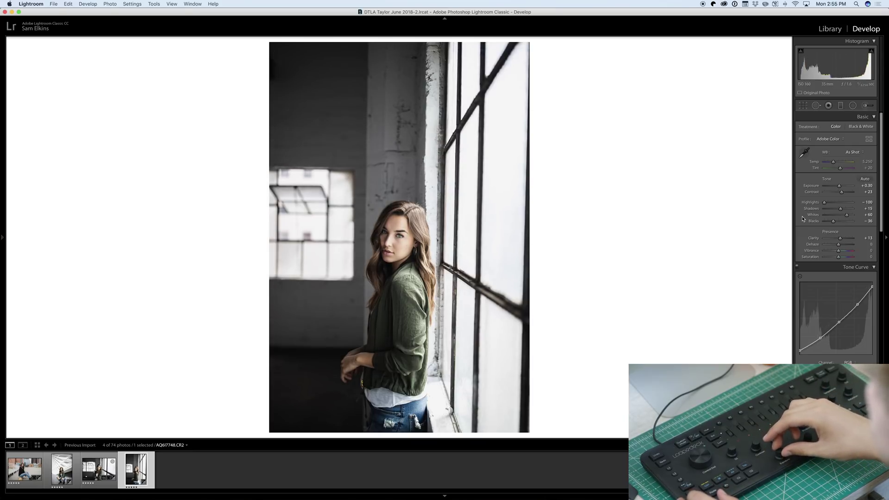
Step: Straighten the crop of the vertical window portrait to an angle of about −0.80
{"action": "key", "text": "r"}
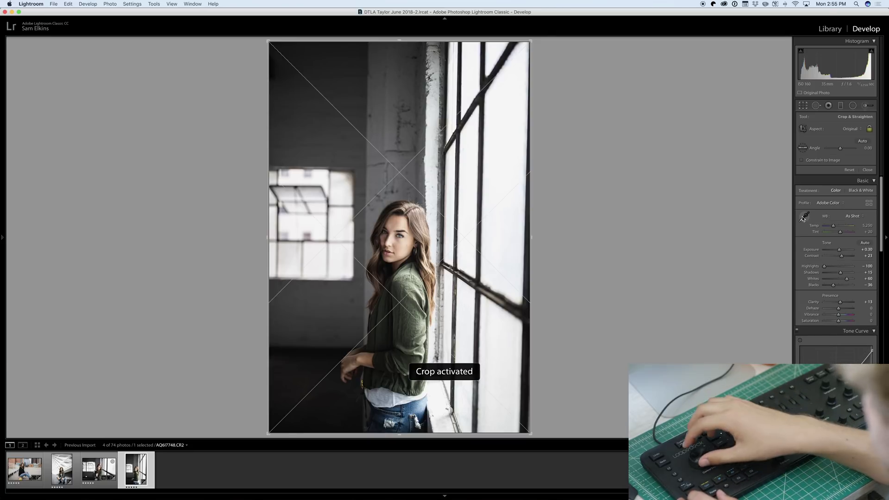
{"action": "key", "text": "minus"}
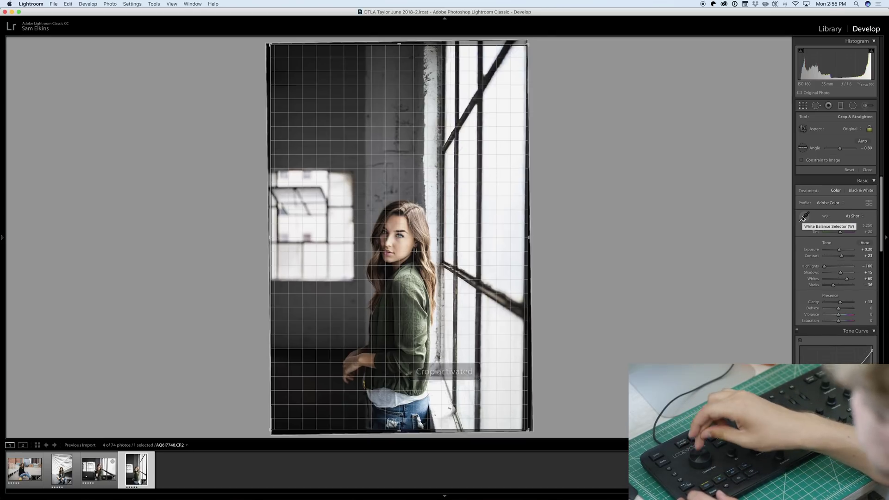
{"action": "key", "text": "d"}
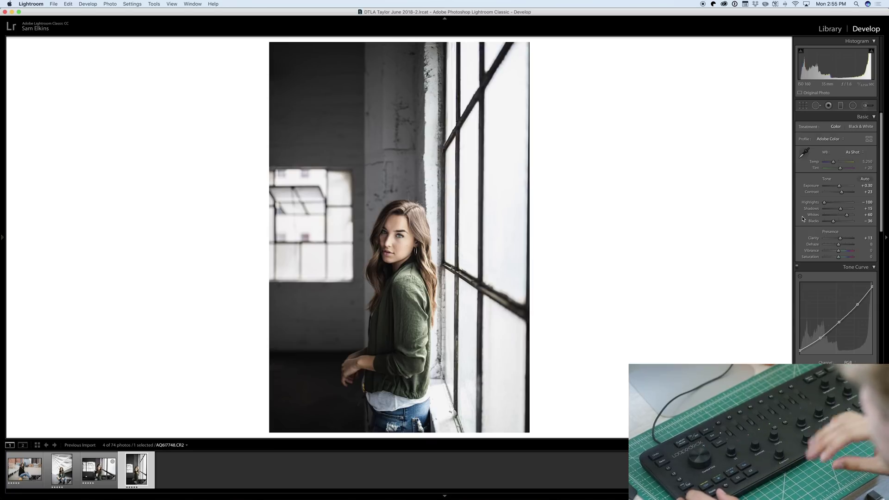
Step: Set the vertical window portrait's Contrast to +38
{"action": "key", "text": "equal"}
{"action": "key", "text": "equal"}
{"action": "key", "text": "equal"}
{"action": "key", "text": "equal"}
{"action": "key", "text": "equal"}
{"action": "key", "text": "equal"}
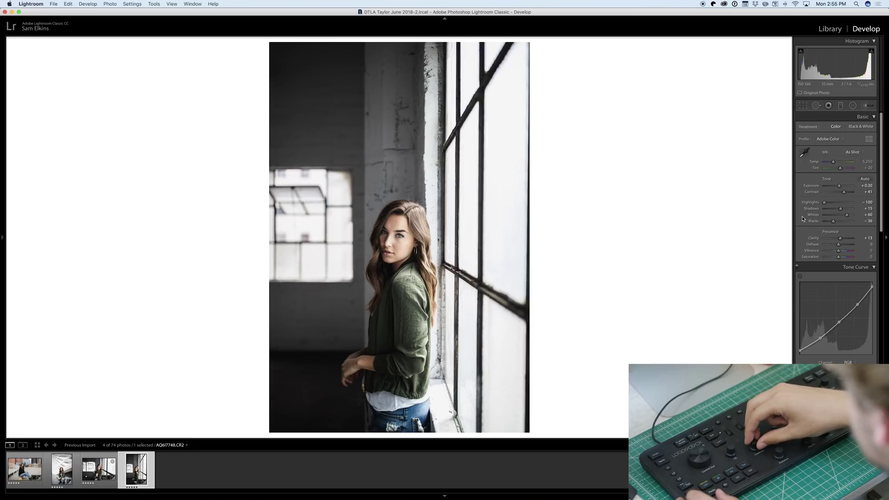
{"action": "key", "text": "minus"}
{"action": "key", "text": "minus"}
{"action": "key", "text": "minus"}
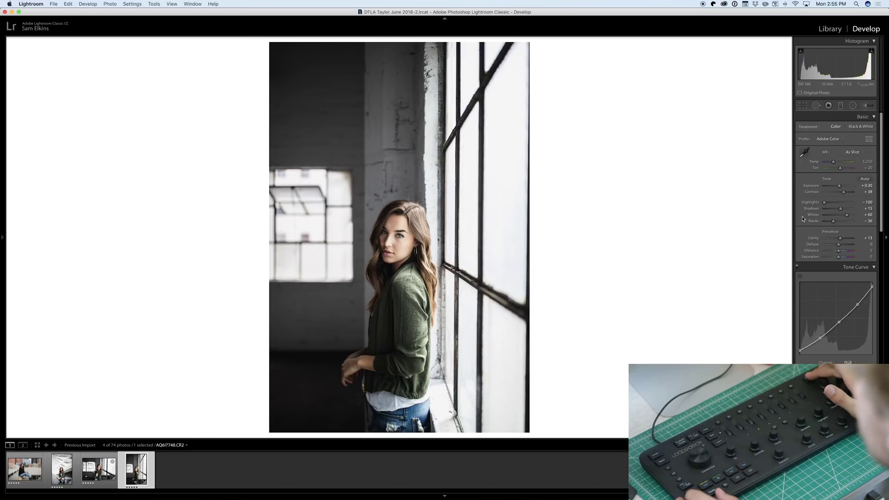
Step: Compare the vertical window portrait before and after the edits, and set its Exposure to +0.45
{"action": "key", "text": "y"}
{"action": "key", "text": "y"}
{"action": "key", "text": "y"}
{"action": "key", "text": "y"}
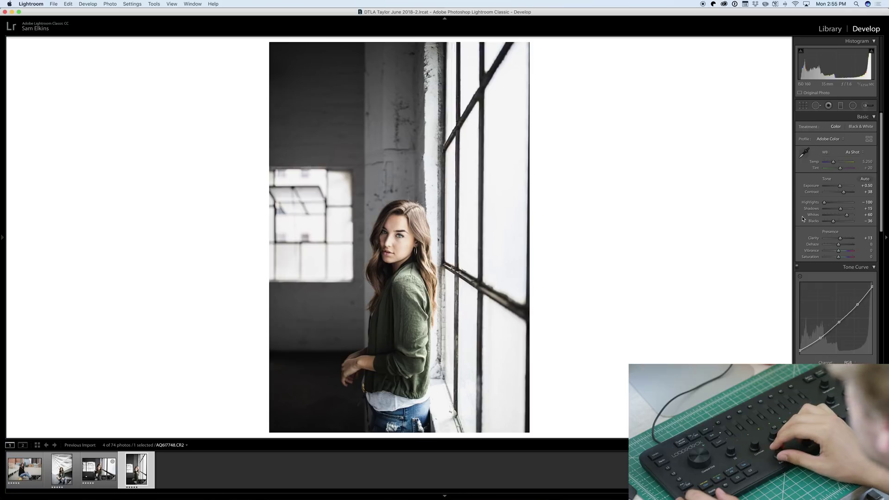
{"action": "key", "text": "equal"}
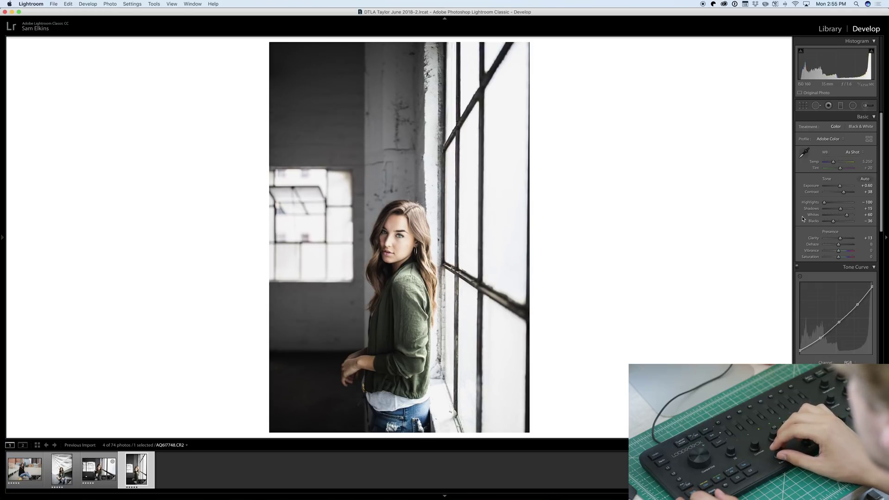
{"action": "key", "text": "minus"}
{"action": "key", "text": "minus"}
{"action": "key", "text": "minus"}
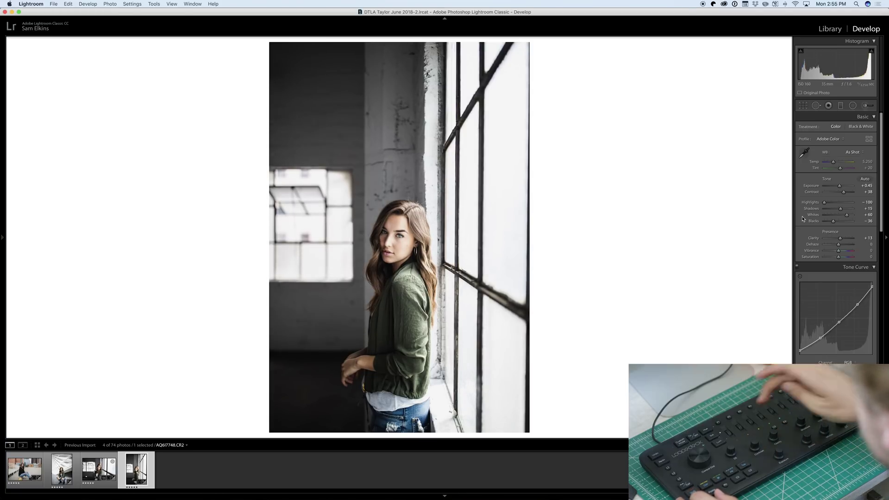
Step: Show the HSL Luminance adjustments for the vertical window portrait
{"action": "scroll", "coordinate": [803, 219], "scroll_direction": "down", "scroll_amount": 2}
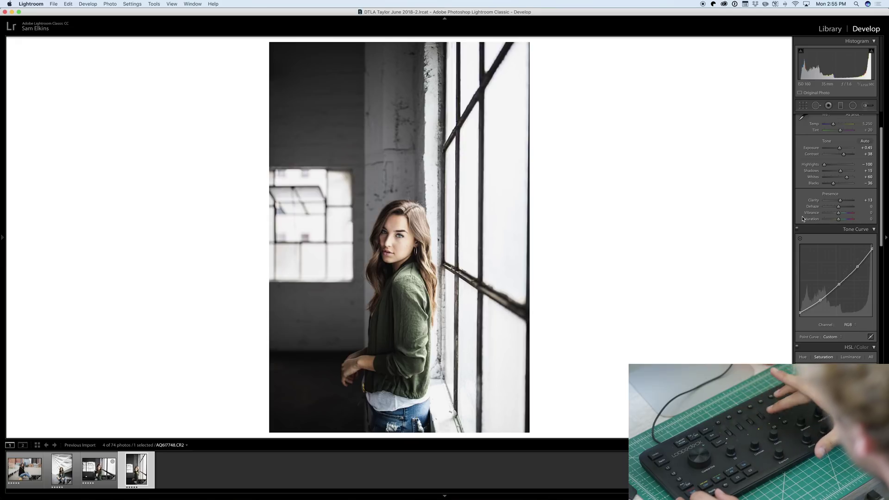
{"action": "key", "text": "alt+shift+super+l"}
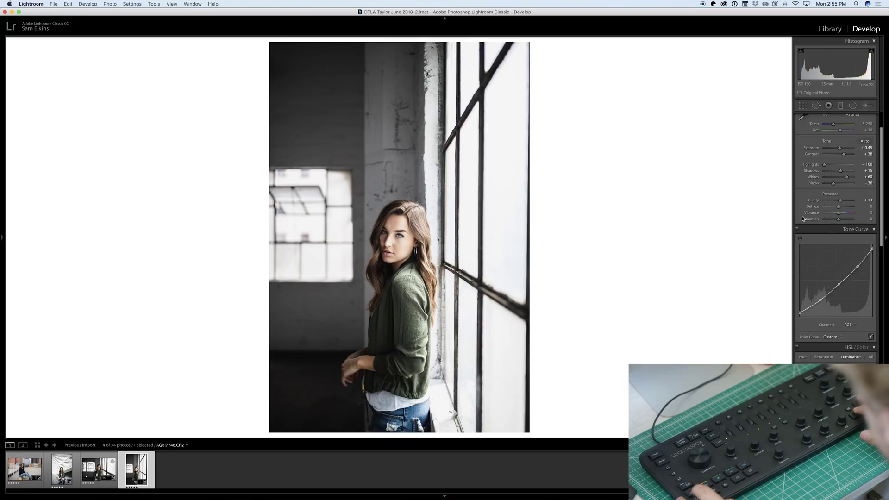
Step: Copy the vertical window portrait's develop settings and paste them onto the previous photo, the horizontal window portrait
{"action": "key", "text": "super+shift+c"}
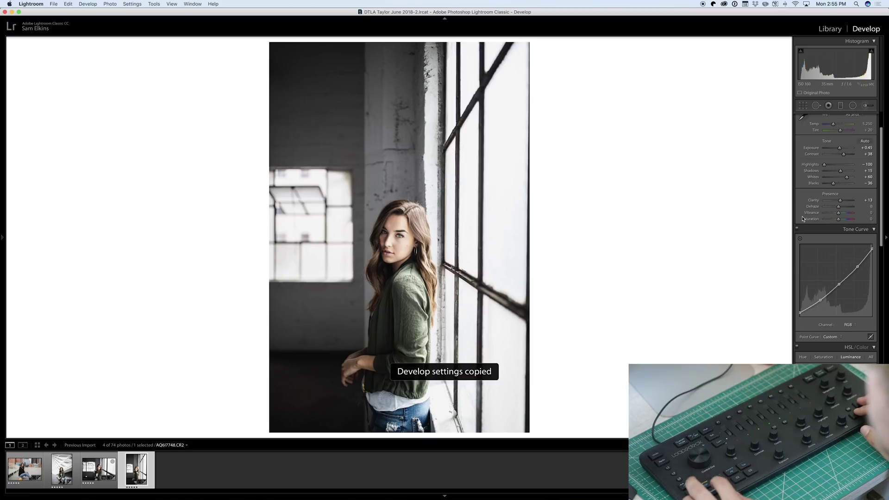
{"action": "key", "text": "Left"}
{"action": "key", "text": "super+shift+v"}
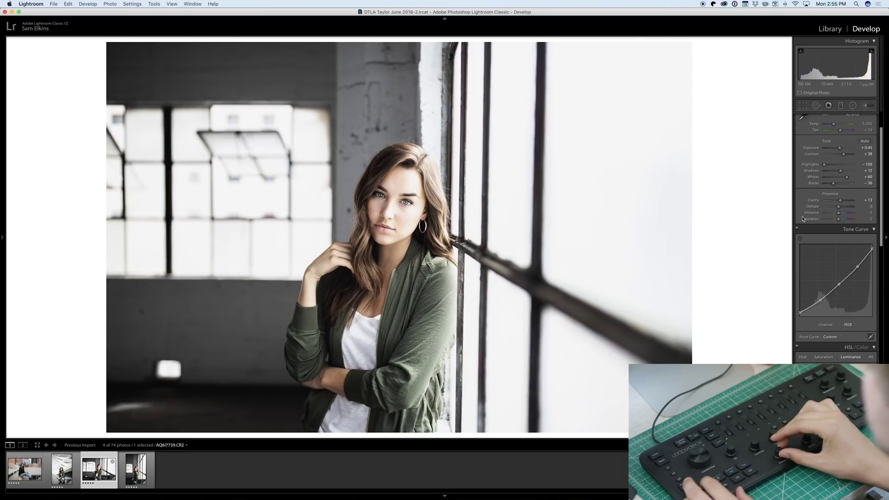
Step: Lower the horizontal window portrait's Exposure to −0.05
{"action": "key", "text": "minus"}
{"action": "key", "text": "minus"}
{"action": "key", "text": "minus"}
{"action": "key", "text": "minus"}
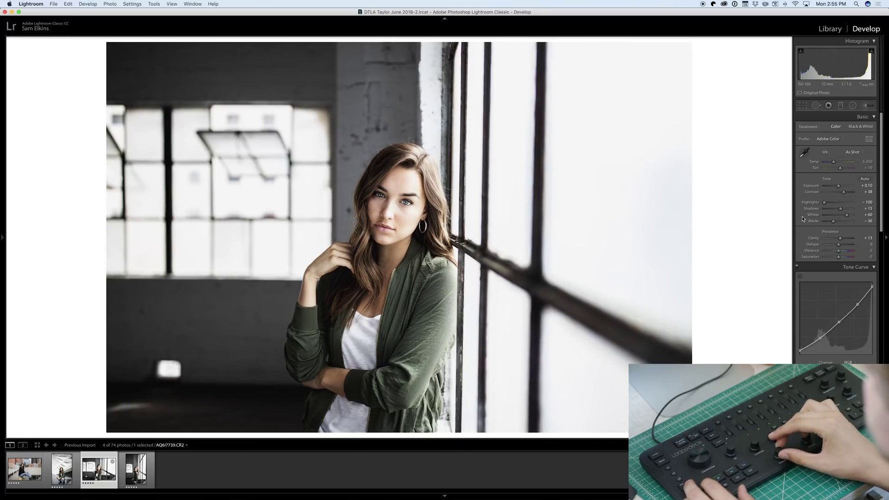
{"action": "key", "text": "equal"}
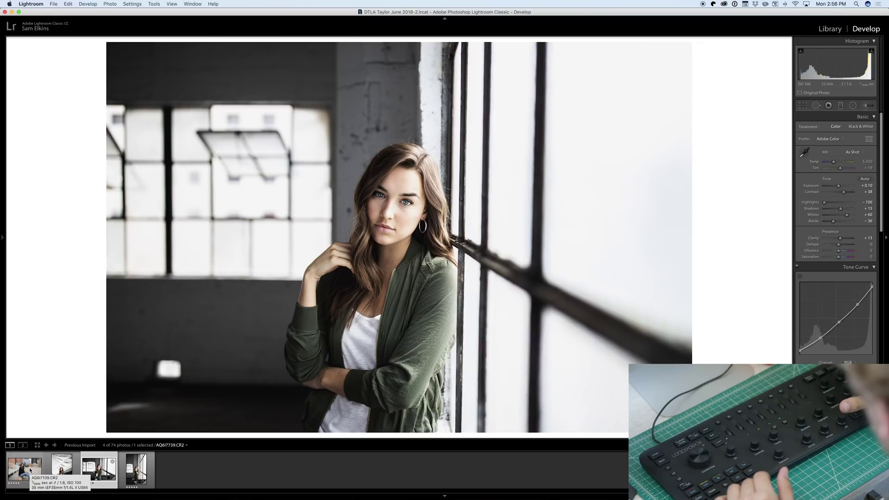
{"action": "key", "text": "minus"}
{"action": "key", "text": "minus"}
{"action": "key", "text": "minus"}
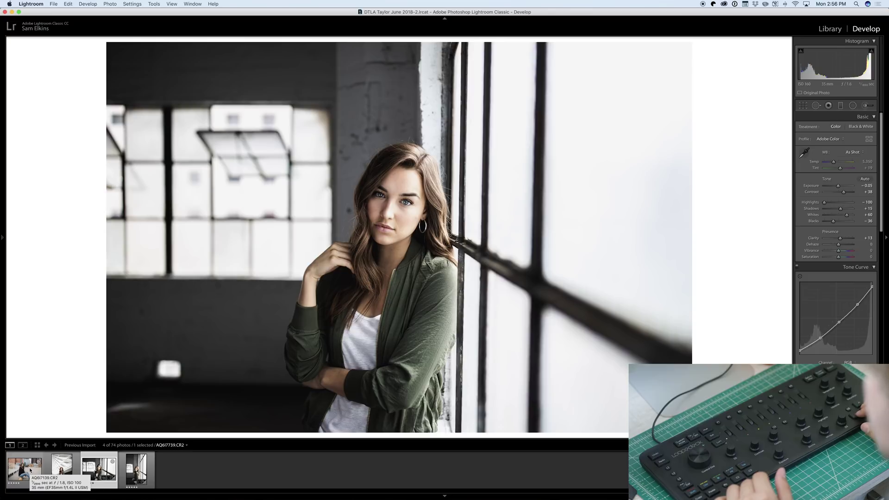